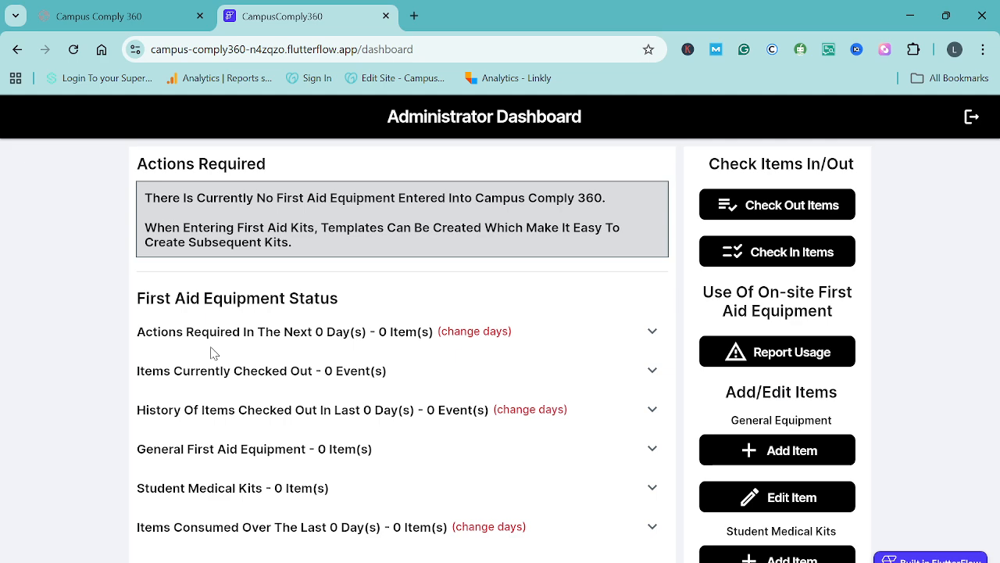
Start a new general equipment item of type Epipen with equipment reference 1
{"action": "left_click", "coordinate": [797, 457]}
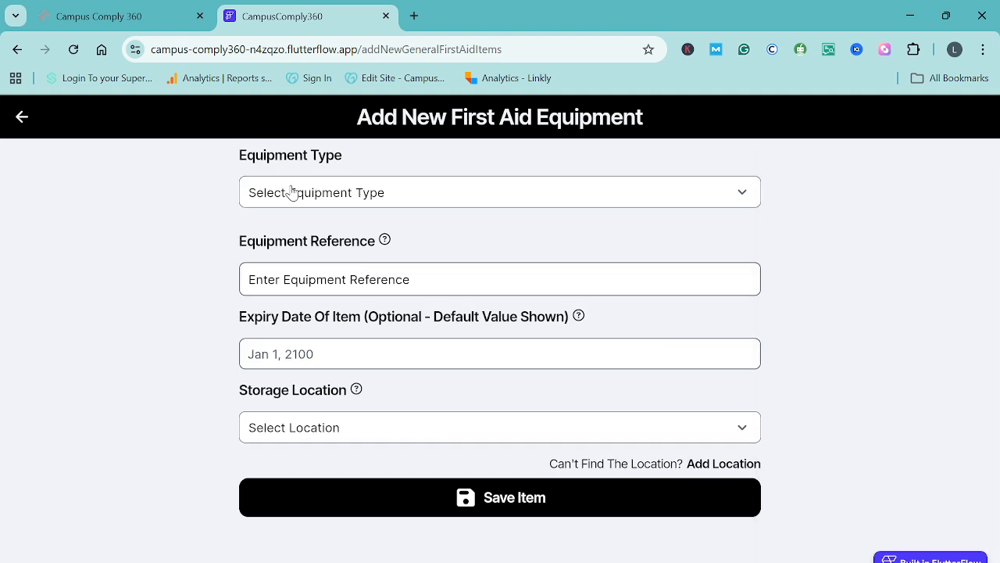
{"action": "left_click", "coordinate": [290, 192]}
{"action": "left_click", "coordinate": [258, 310]}
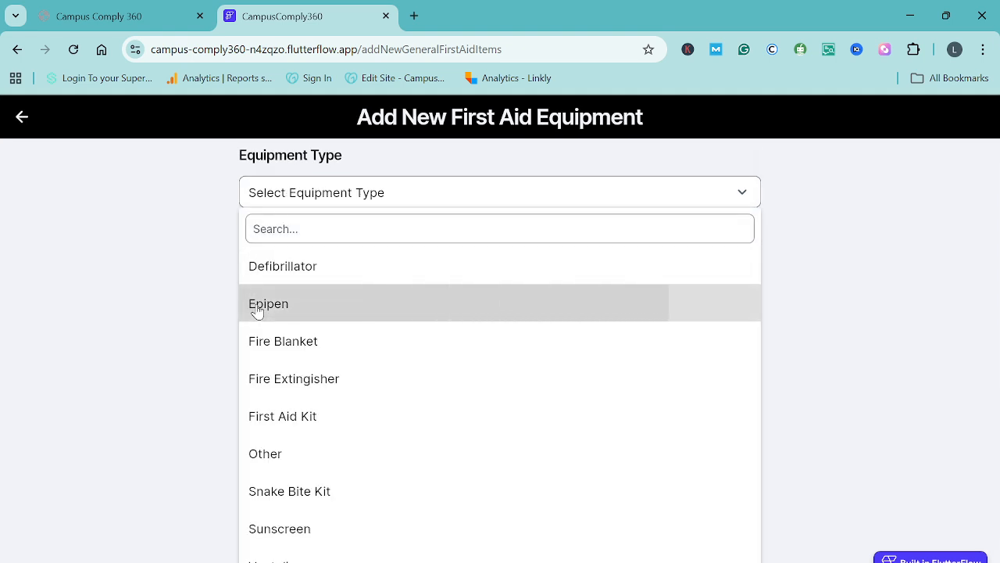
{"action": "left_click", "coordinate": [301, 280]}
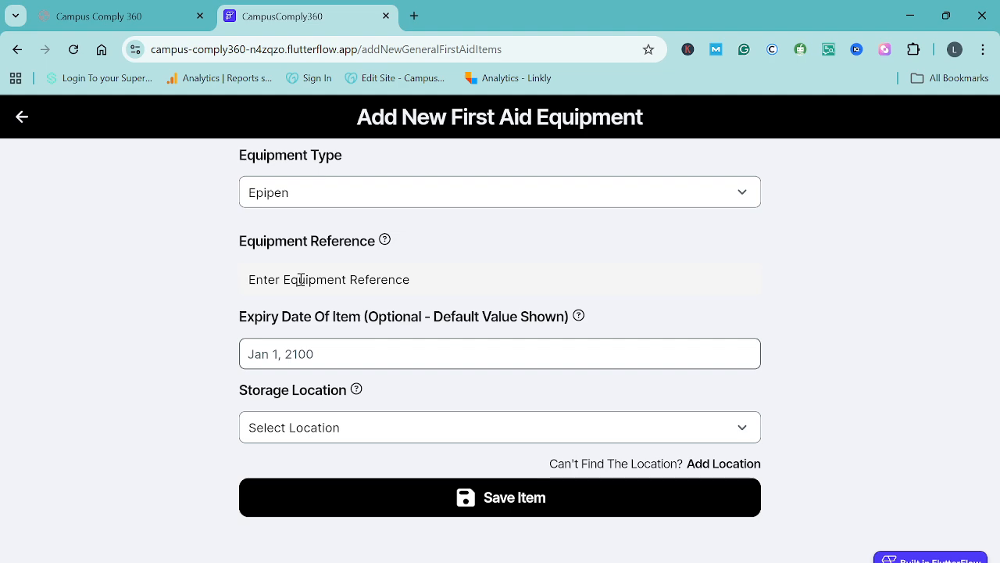
{"action": "type", "text": "1"}
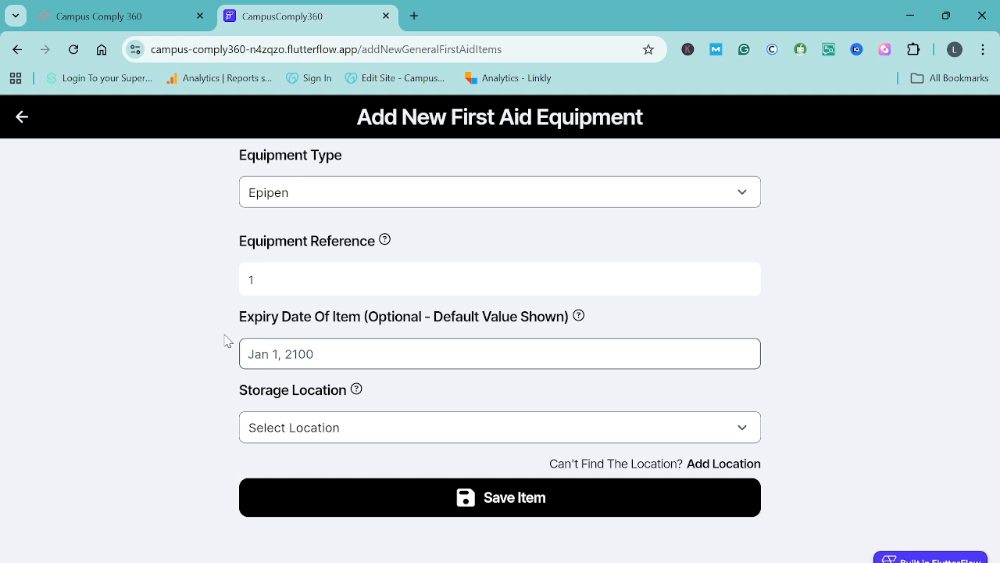
Set the Epipen's expiry date to Feb 28, 2026 and its storage location to Main Office
{"action": "left_click", "coordinate": [313, 361]}
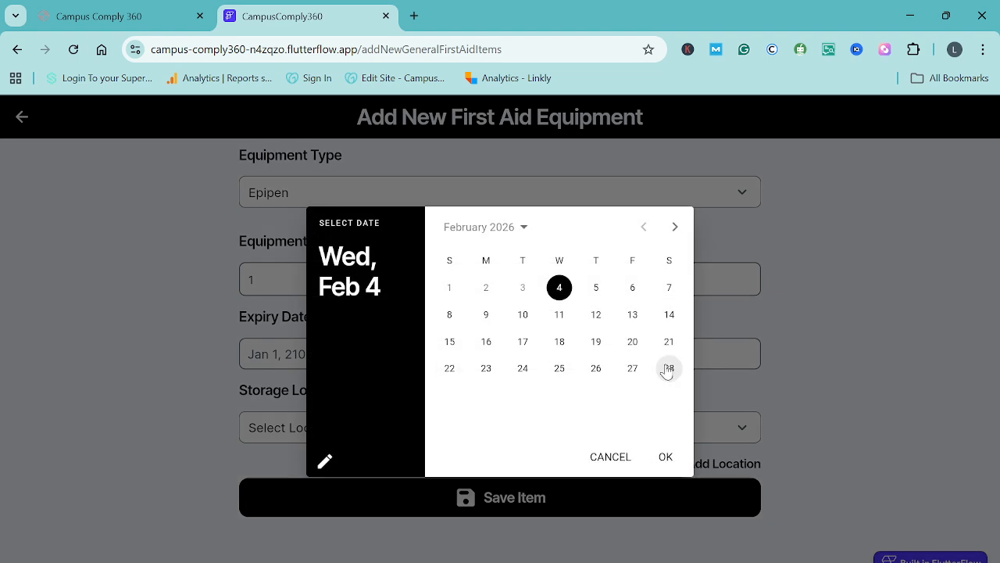
{"action": "left_click", "coordinate": [668, 369]}
{"action": "left_click", "coordinate": [665, 459]}
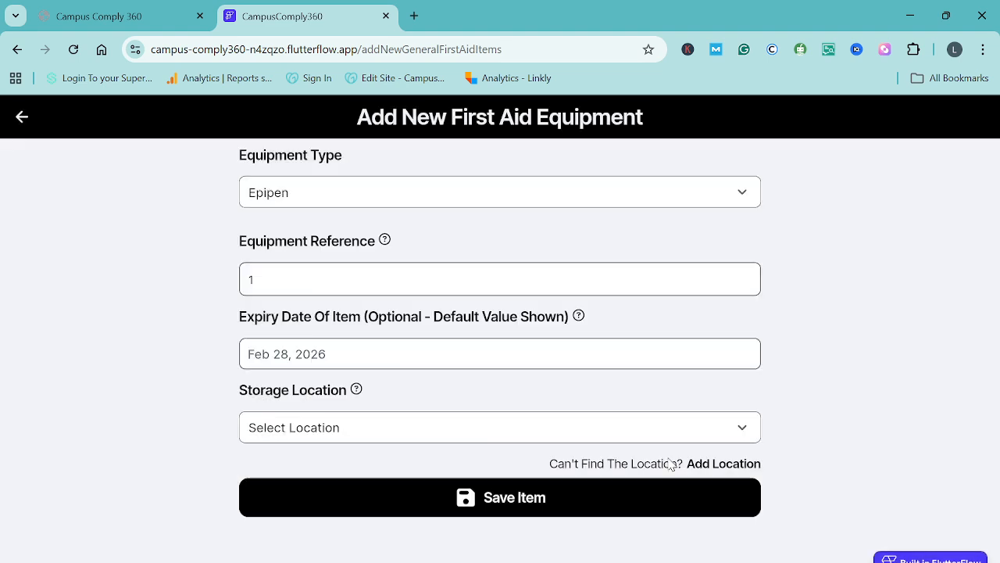
{"action": "left_click", "coordinate": [393, 435]}
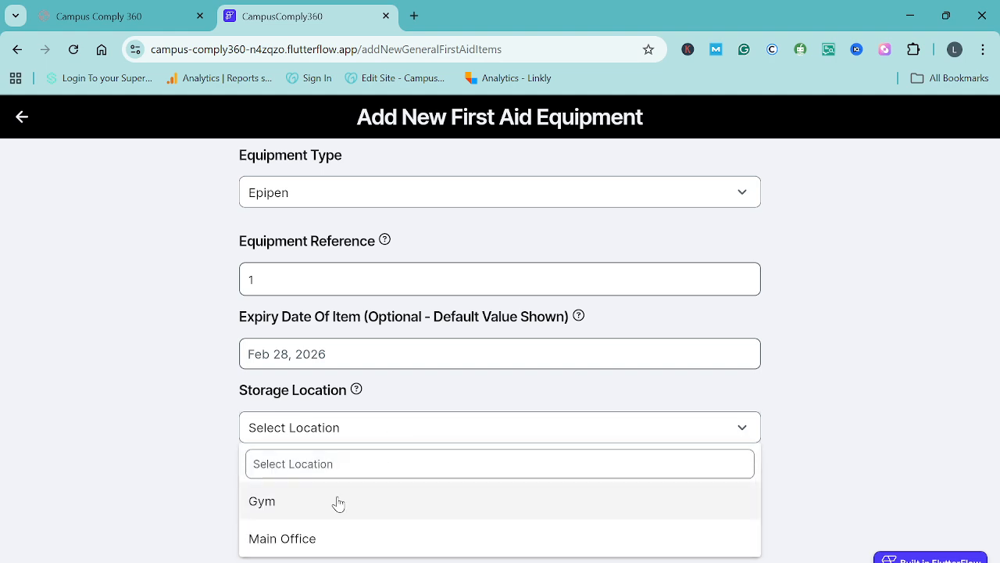
{"action": "left_click", "coordinate": [309, 545]}
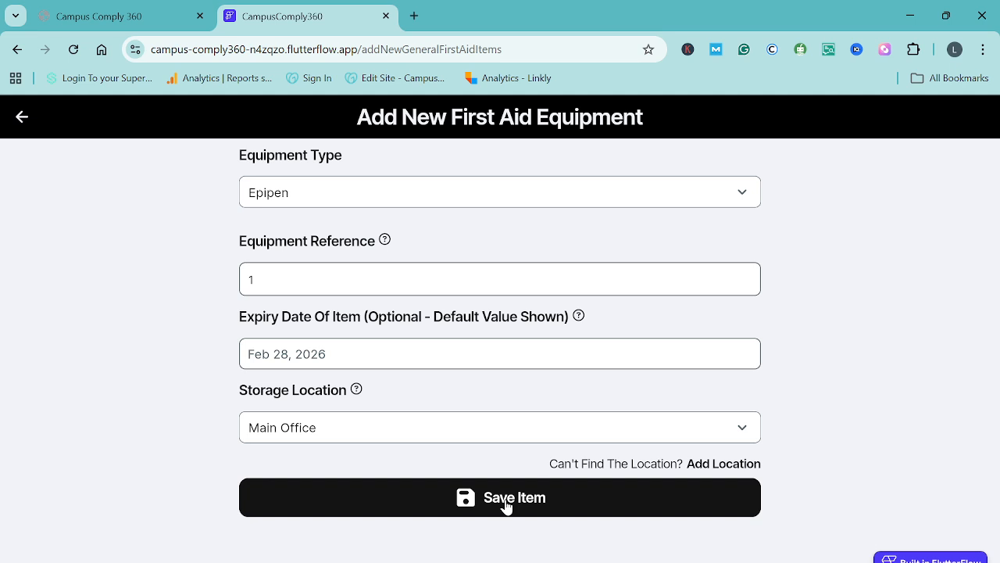
Save the Epipen as an item that staff will remove from the campus
{"action": "left_click", "coordinate": [504, 504]}
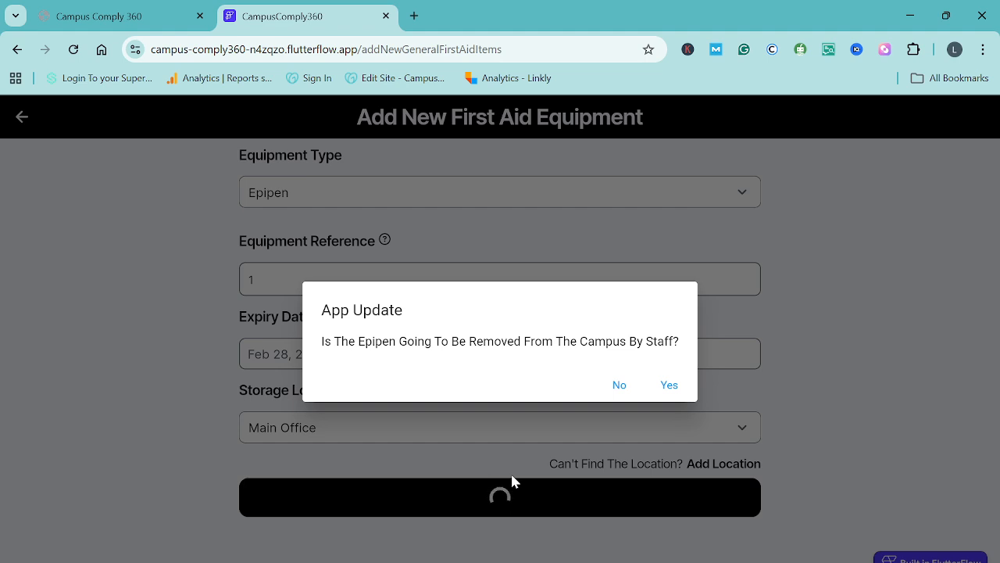
{"action": "left_click", "coordinate": [669, 389]}
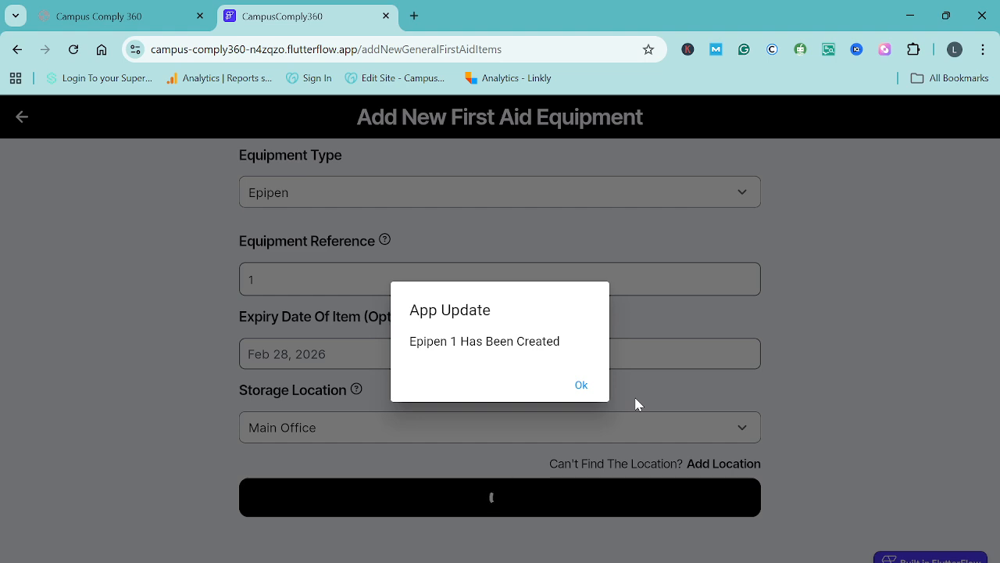
{"action": "left_click", "coordinate": [586, 387]}
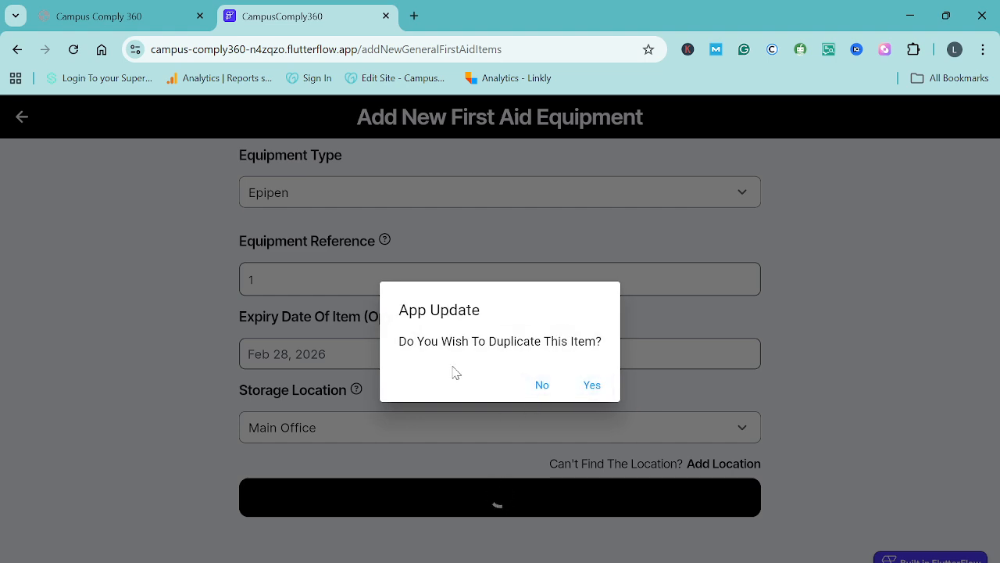
Duplicate the saved Epipen and give the copy equipment reference 2
{"action": "left_click", "coordinate": [591, 386]}
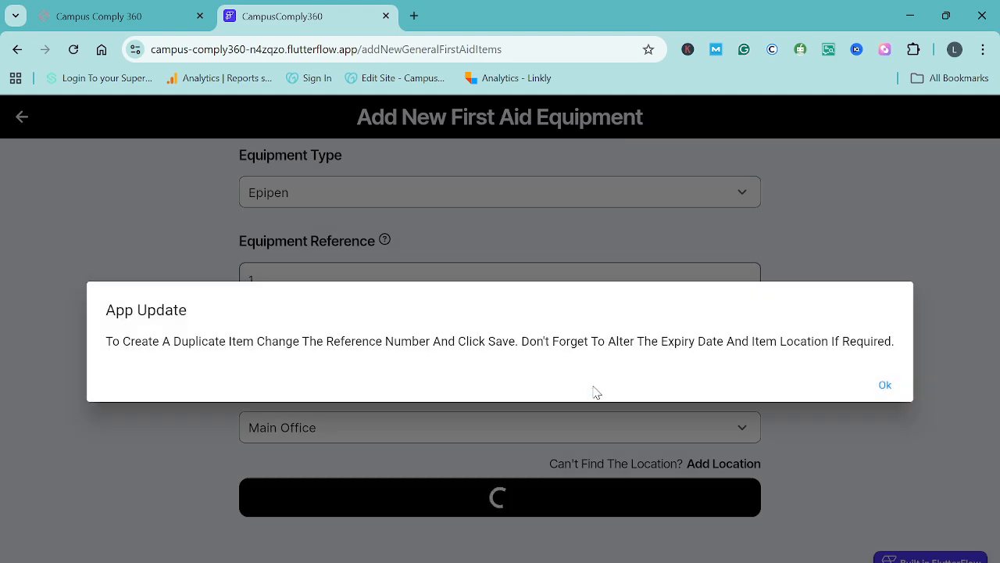
{"action": "left_click", "coordinate": [886, 386]}
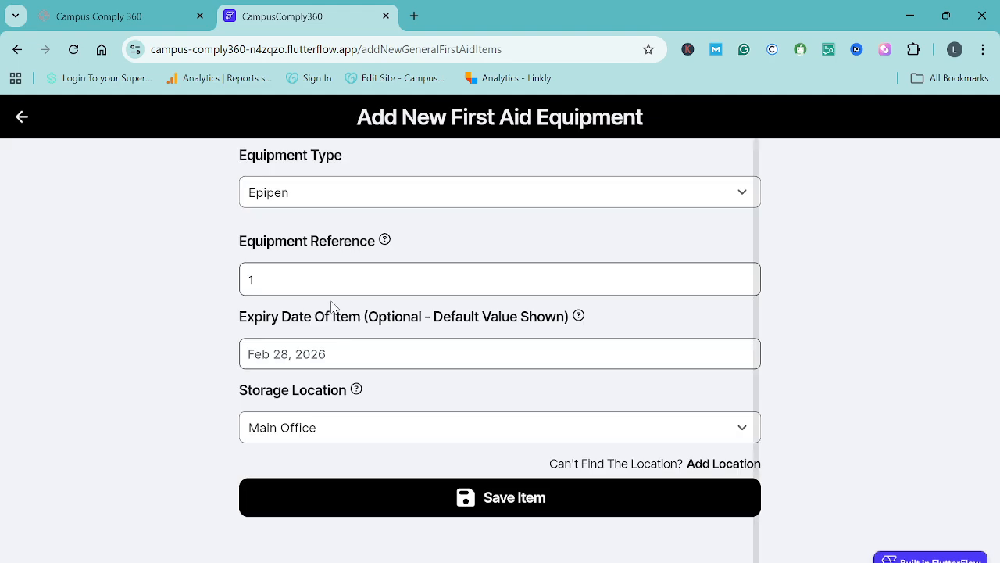
{"action": "left_click_drag", "start_coordinate": [281, 284], "coordinate": [198, 301]}
{"action": "type", "text": "2"}
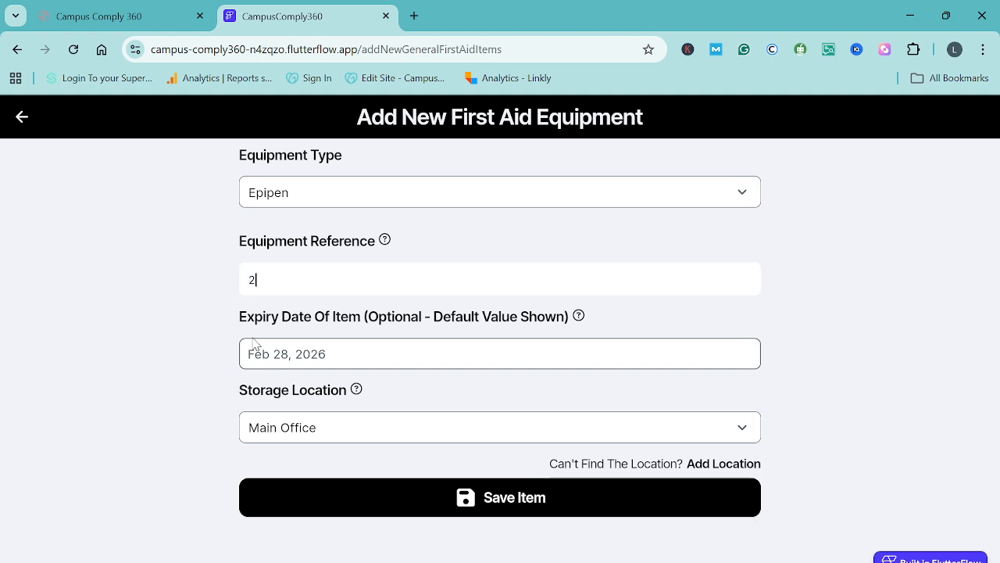
Save the duplicated Epipen as removable from the campus by staff, and decline a further duplicate
{"action": "left_click", "coordinate": [502, 504]}
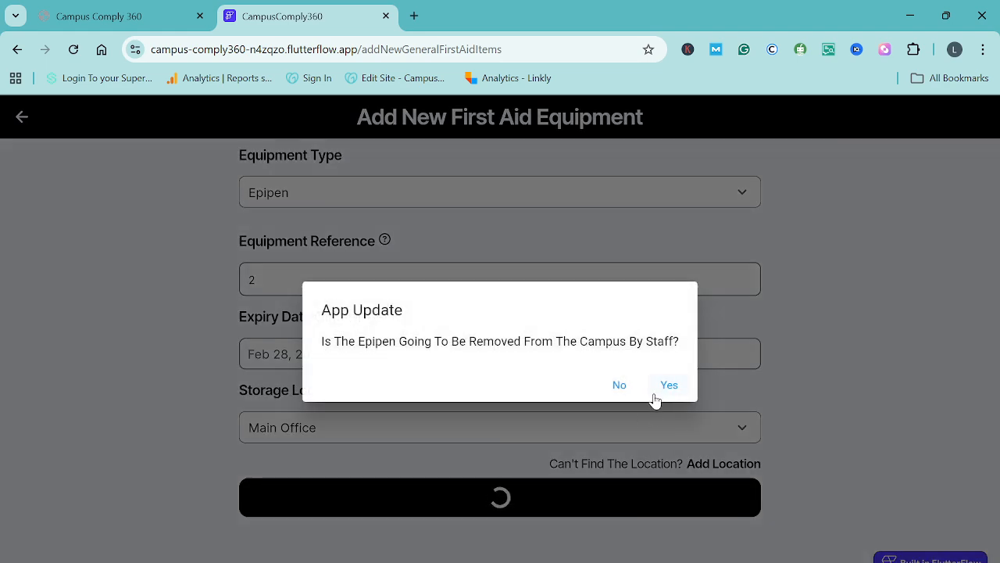
{"action": "left_click", "coordinate": [668, 385]}
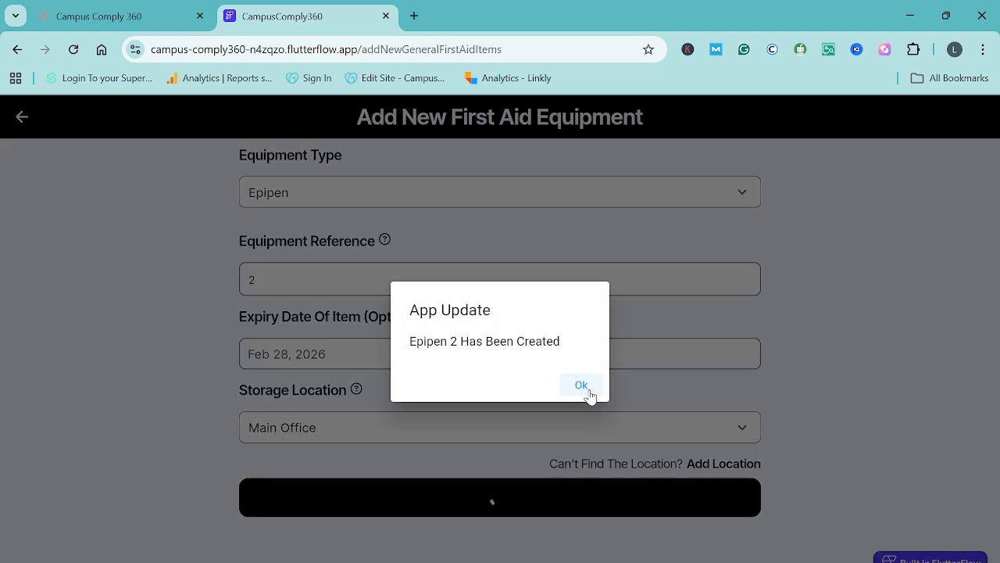
{"action": "left_click", "coordinate": [588, 392]}
{"action": "left_click", "coordinate": [546, 393]}
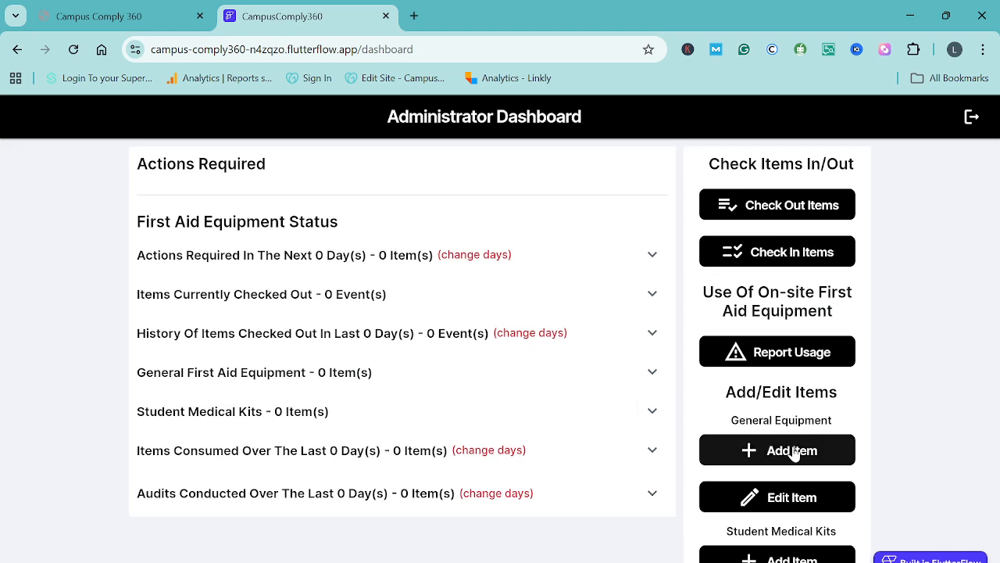
Start a new general equipment item of type First Aid Kit with reference 1, stored in the Main Office
{"action": "left_click", "coordinate": [793, 450]}
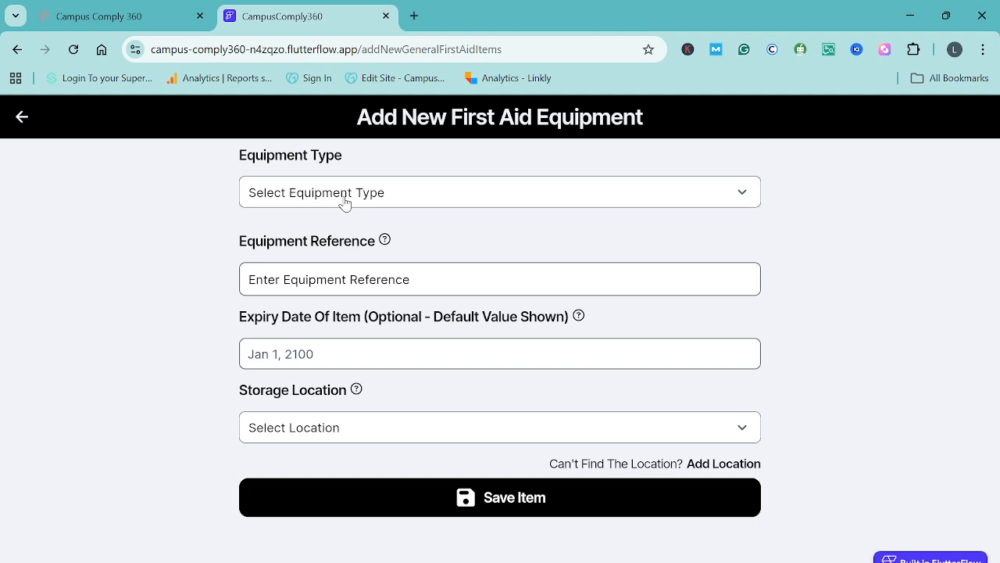
{"action": "left_click", "coordinate": [345, 203]}
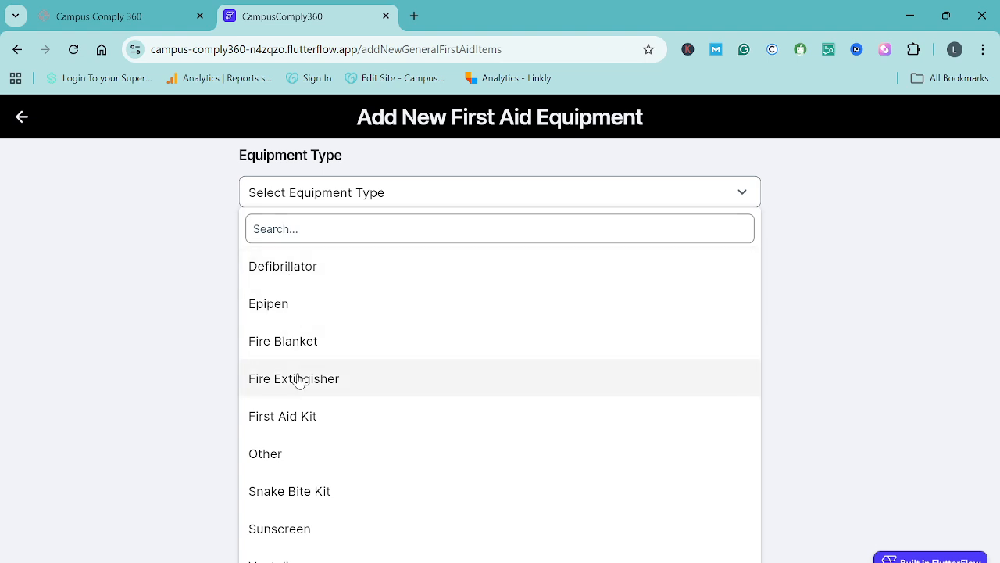
{"action": "left_click", "coordinate": [291, 422]}
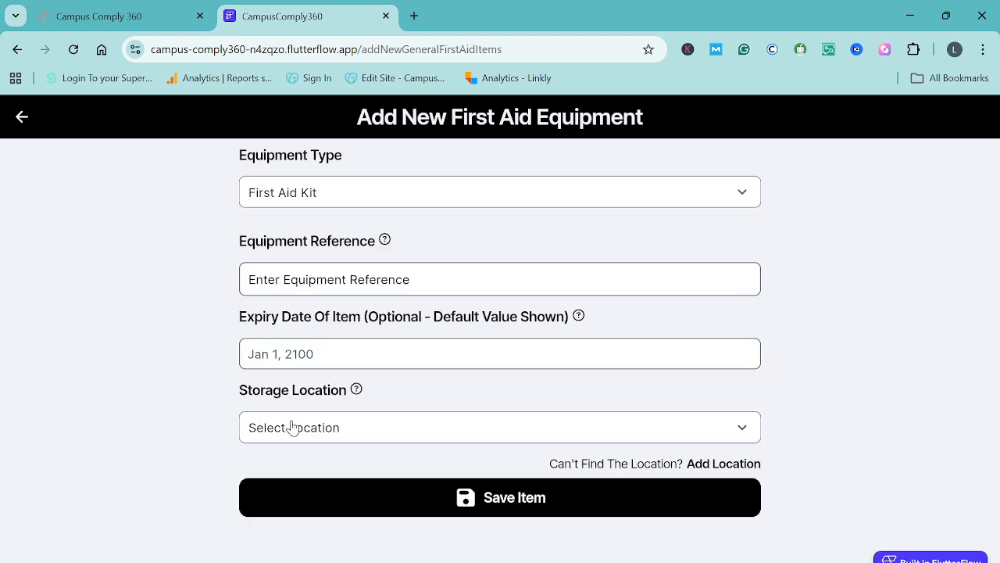
{"action": "left_click", "coordinate": [333, 283]}
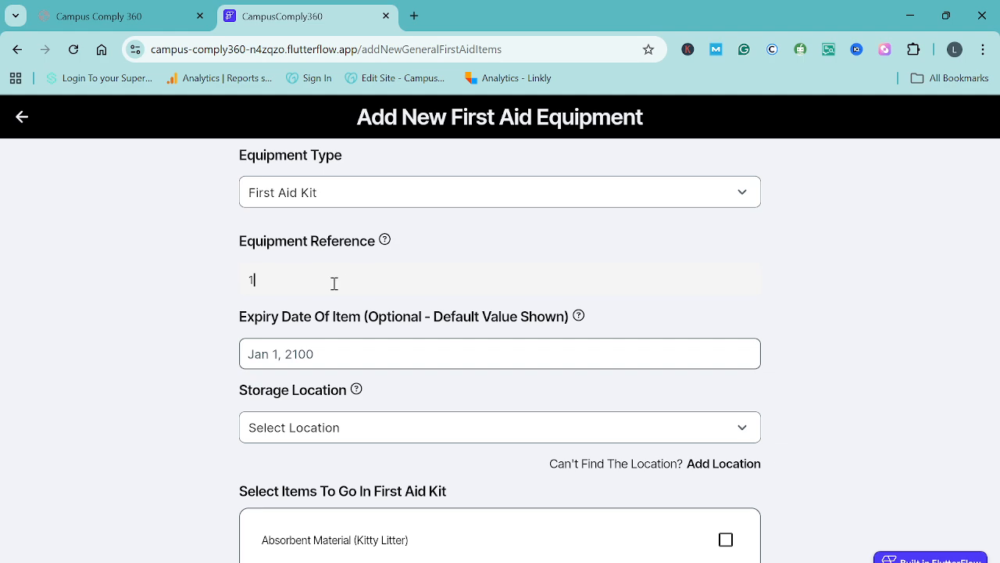
{"action": "type", "text": "1"}
{"action": "scroll", "coordinate": [396, 318], "scroll_direction": "down", "scroll_amount": 1}
{"action": "scroll", "coordinate": [397, 313], "scroll_direction": "down", "scroll_amount": 1}
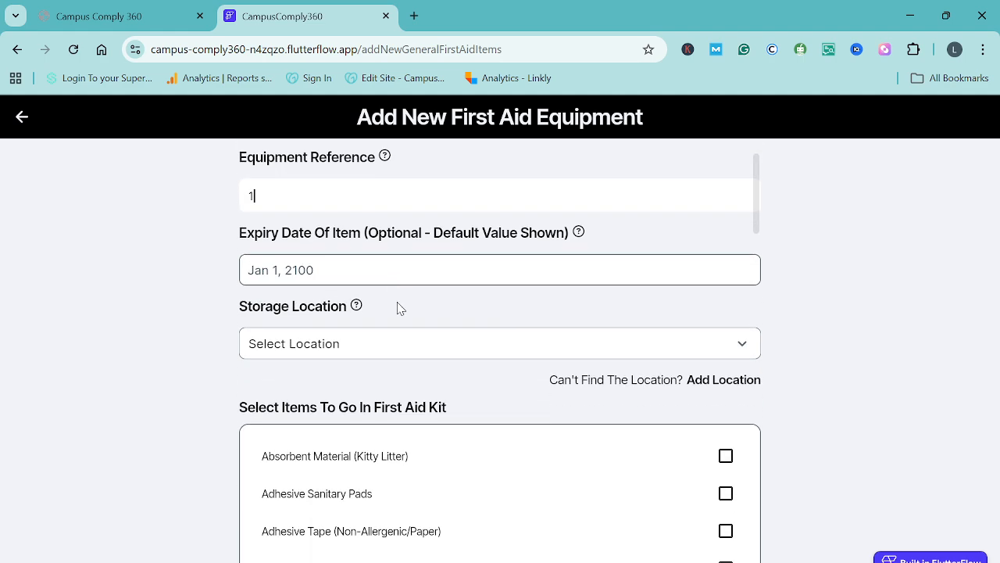
{"action": "scroll", "coordinate": [398, 308], "scroll_direction": "down", "scroll_amount": 1}
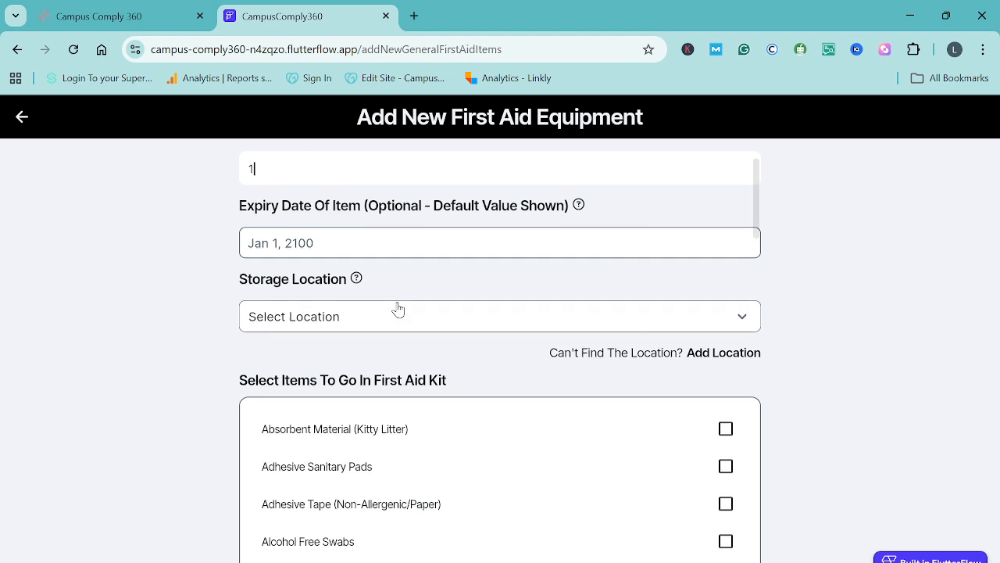
{"action": "scroll", "coordinate": [396, 308], "scroll_direction": "down", "scroll_amount": 1}
{"action": "left_click", "coordinate": [441, 292]}
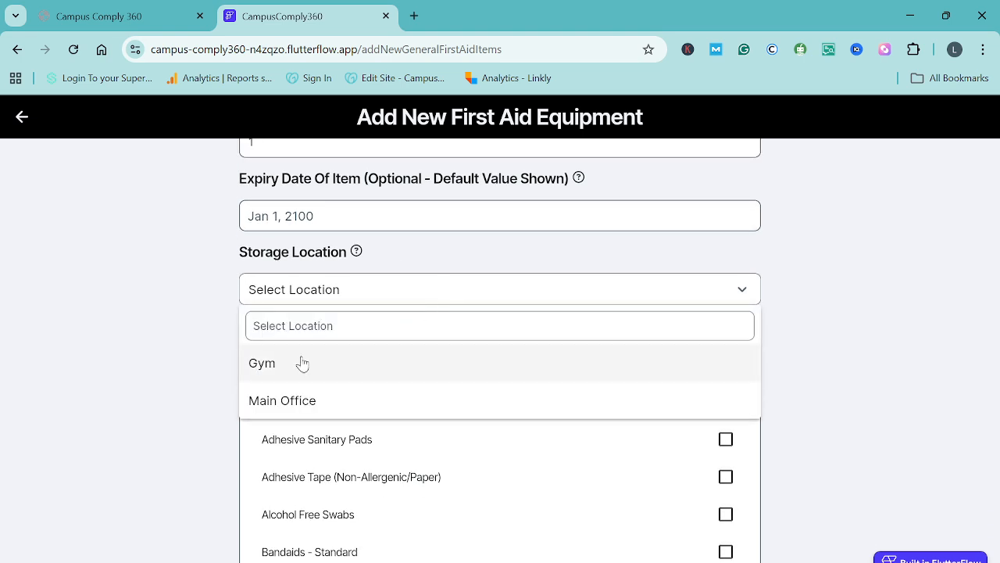
{"action": "left_click", "coordinate": [285, 401]}
Add Absorbent Material (Kitty Litter), Adhesive Sanitary Pads, Adhesive Tape (Non-Allergenic/Paper), Alcohol Free Swabs and Bandaids - Standard to the first aid kit
{"action": "scroll", "coordinate": [504, 427], "scroll_direction": "down", "scroll_amount": 1}
{"action": "scroll", "coordinate": [504, 427], "scroll_direction": "down", "scroll_amount": 10}
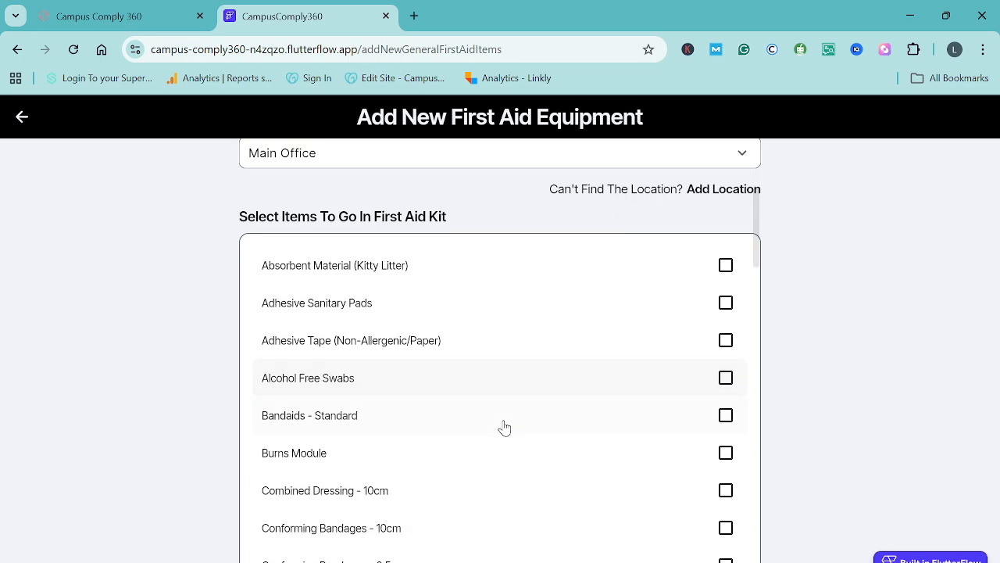
{"action": "scroll", "coordinate": [504, 428], "scroll_direction": "down", "scroll_amount": 5}
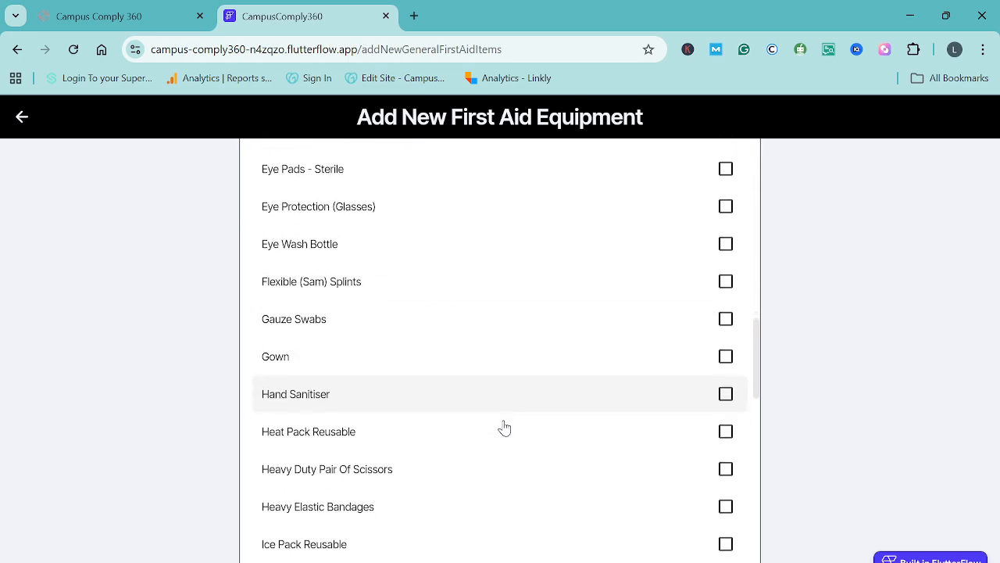
{"action": "scroll", "coordinate": [504, 427], "scroll_direction": "up", "scroll_amount": 9}
{"action": "scroll", "coordinate": [504, 428], "scroll_direction": "up", "scroll_amount": 6}
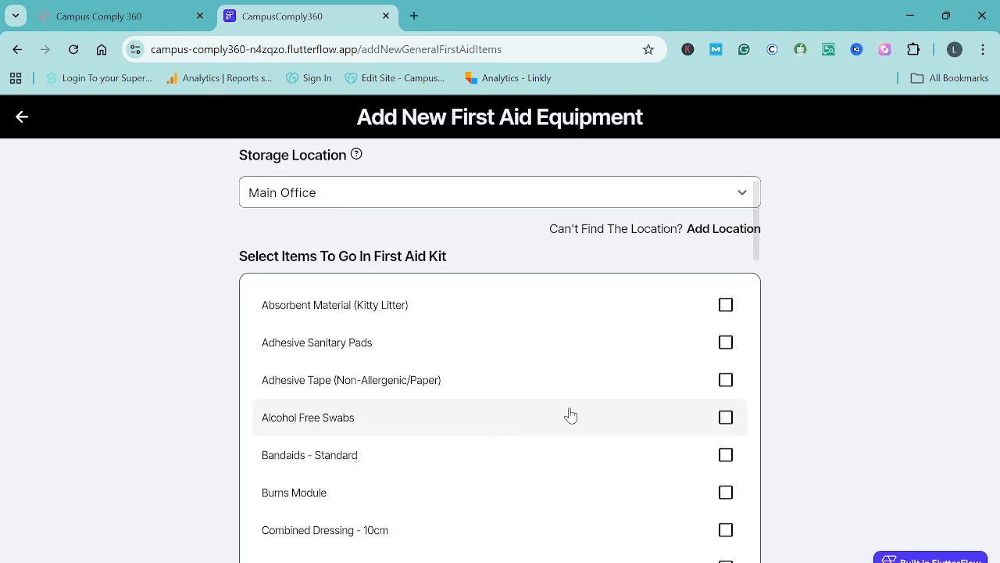
{"action": "left_click", "coordinate": [726, 305]}
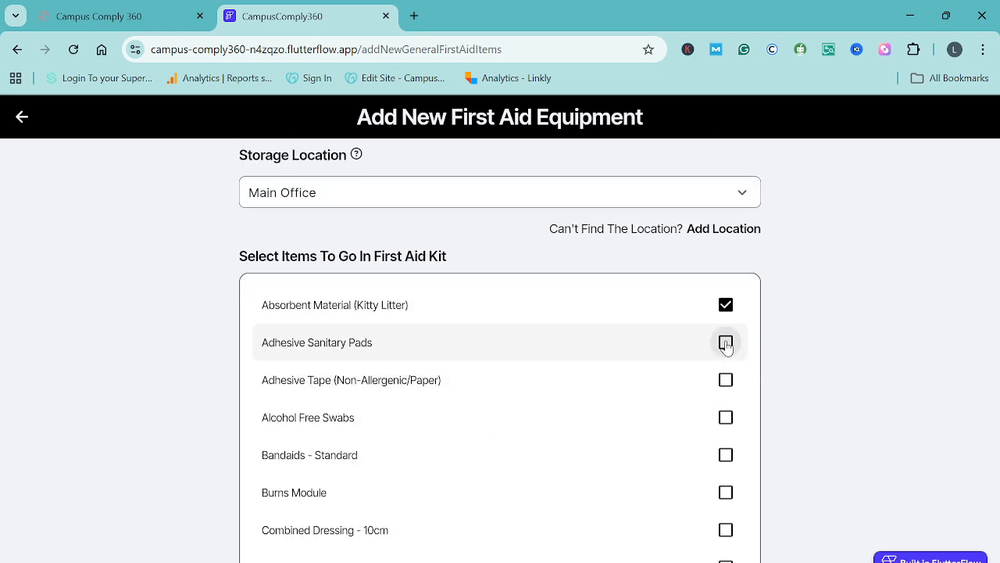
{"action": "left_click", "coordinate": [725, 344]}
{"action": "left_click", "coordinate": [726, 381]}
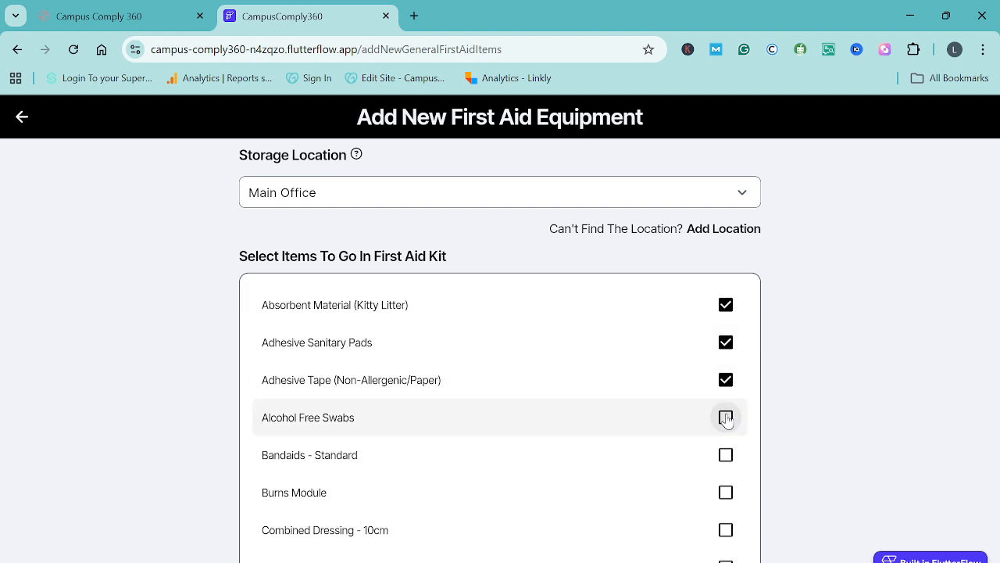
{"action": "left_click", "coordinate": [726, 418]}
{"action": "left_click", "coordinate": [726, 456]}
{"action": "scroll", "coordinate": [600, 496], "scroll_direction": "down", "scroll_amount": 15}
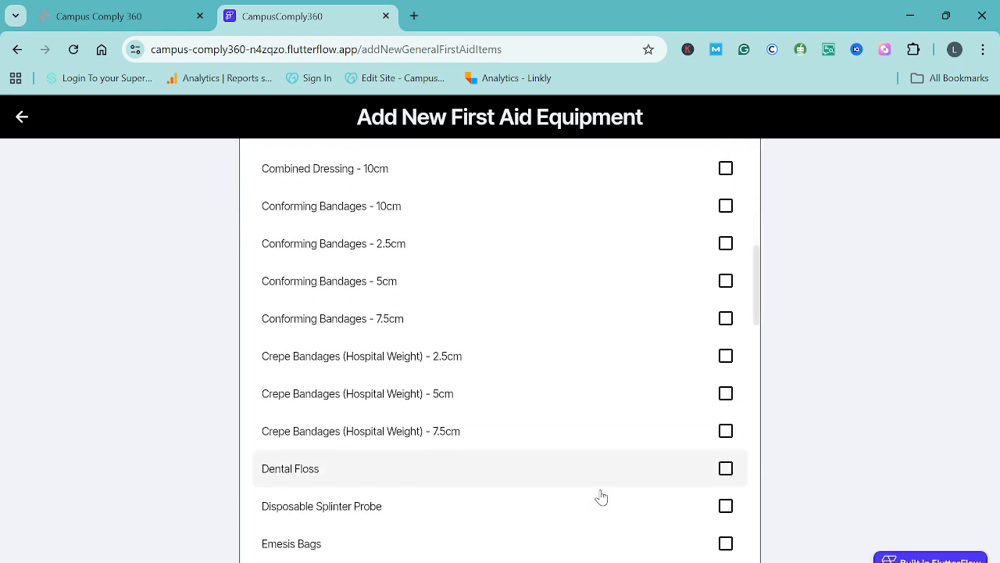
{"action": "scroll", "coordinate": [601, 495], "scroll_direction": "down", "scroll_amount": 1}
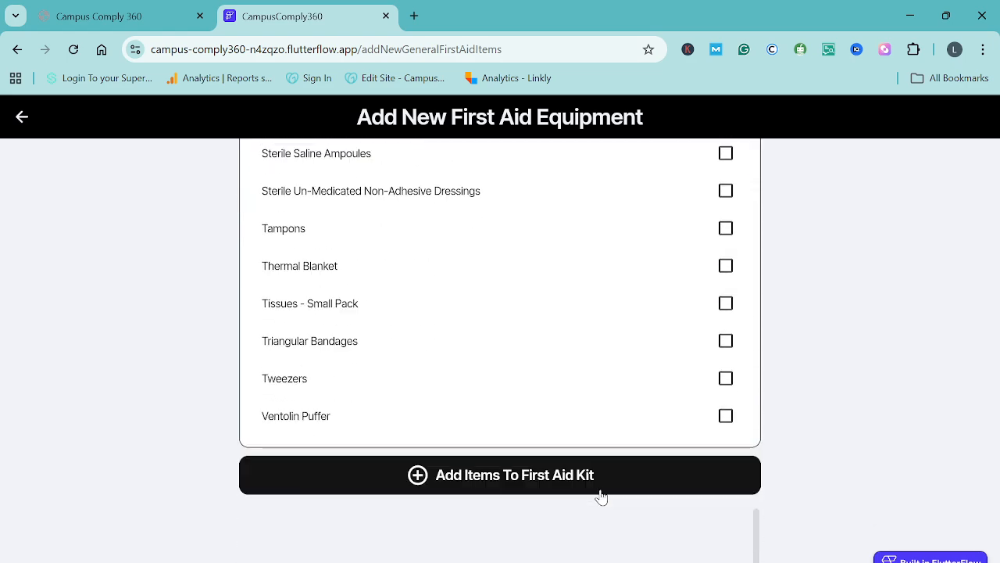
{"action": "left_click", "coordinate": [516, 492]}
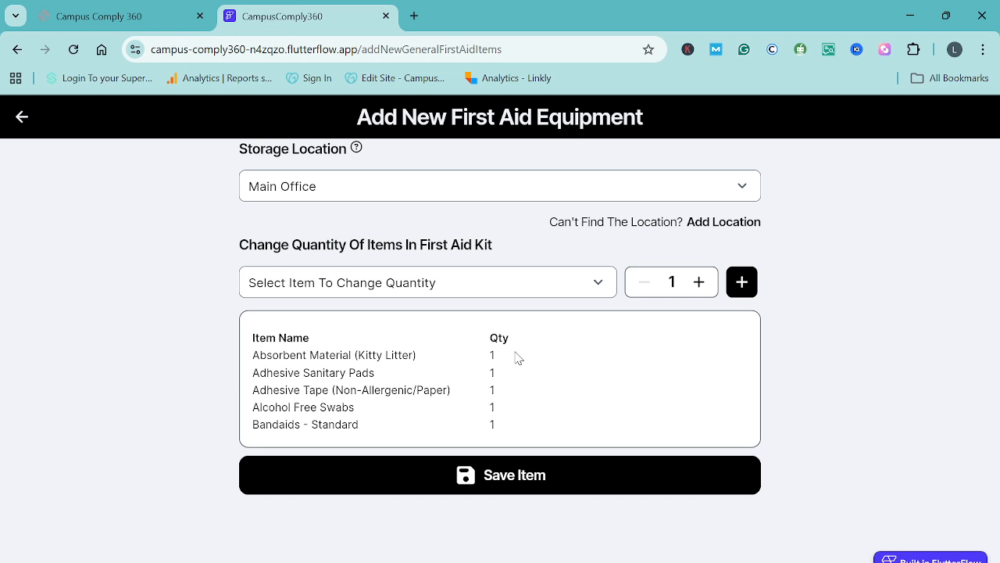
Set the quantity of Absorbent Material (Kitty Litter) in the first aid kit to 5
{"action": "left_click", "coordinate": [600, 293]}
{"action": "left_click", "coordinate": [341, 366]}
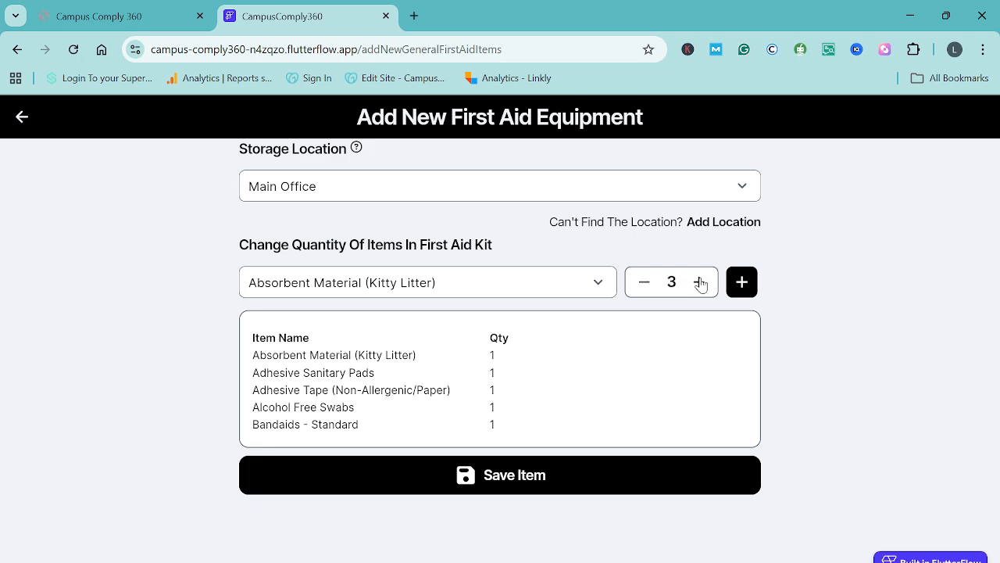
{"action": "left_click", "coordinate": [742, 282]}
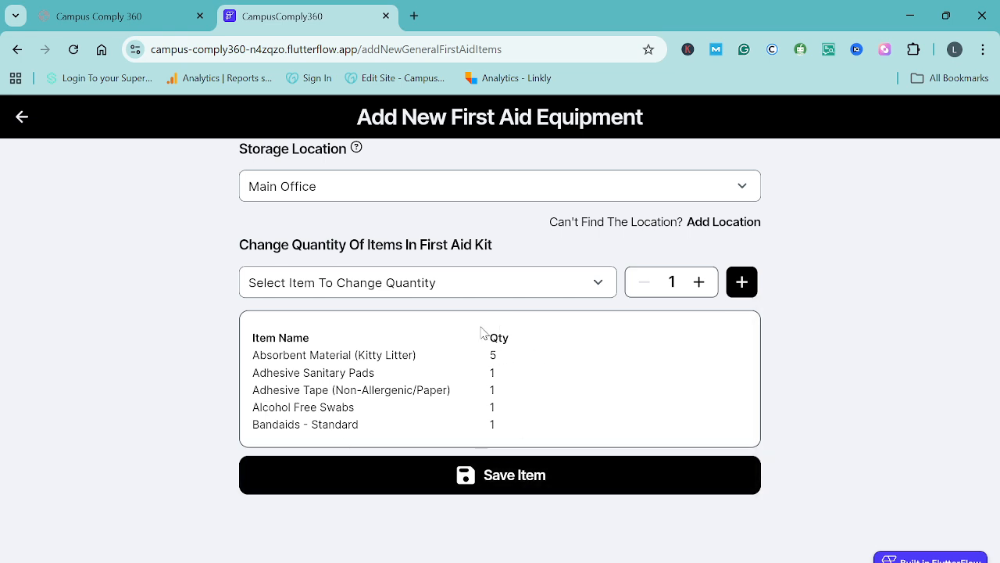
Save the first aid kit as removable from the campus by staff, and decline to duplicate it
{"action": "left_click", "coordinate": [529, 479]}
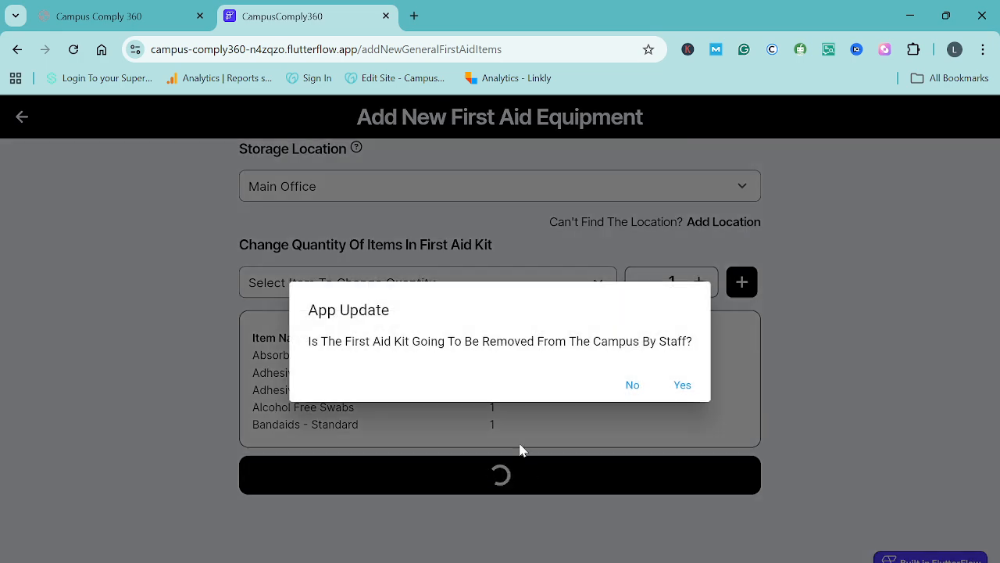
{"action": "left_click", "coordinate": [683, 386]}
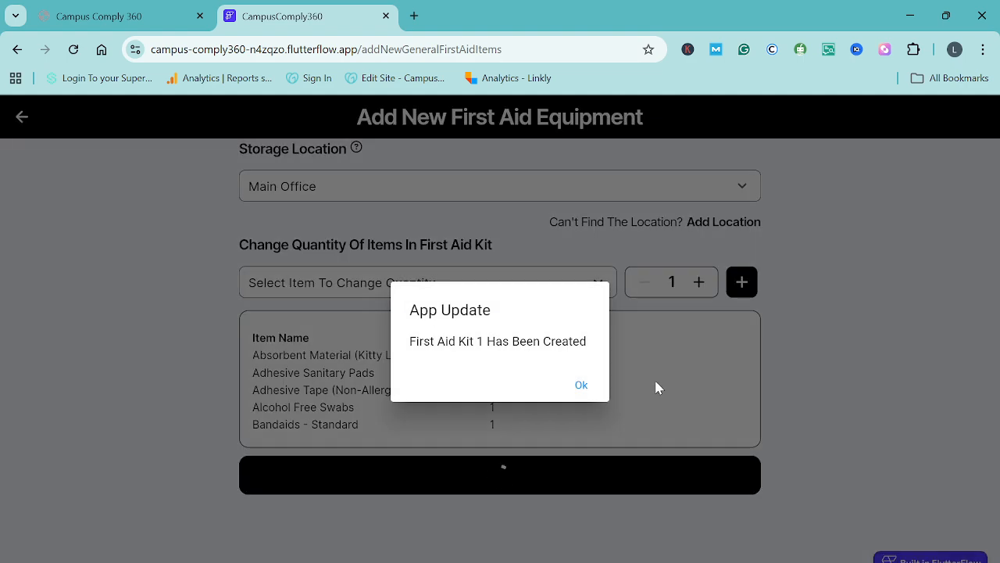
{"action": "left_click", "coordinate": [581, 384]}
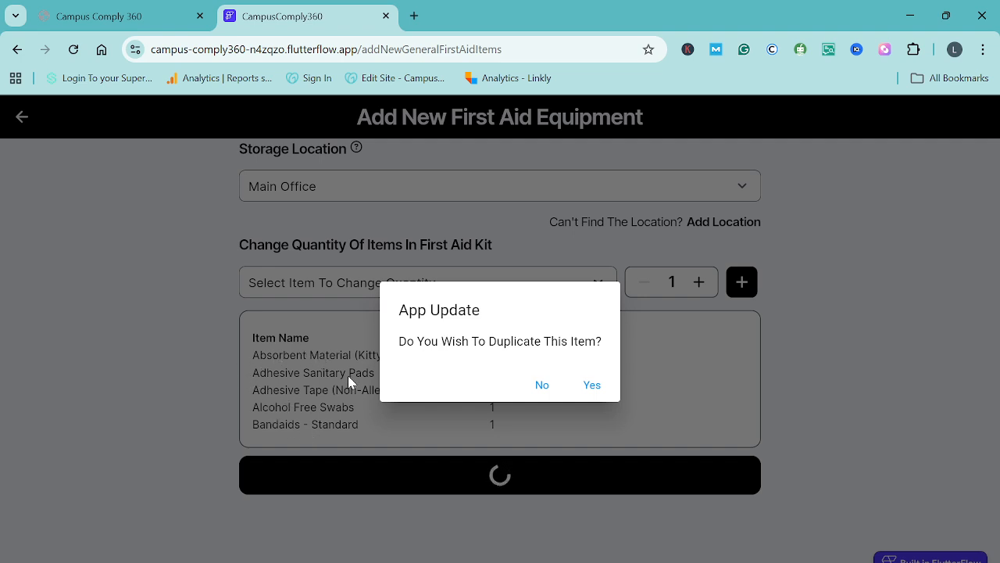
{"action": "left_click", "coordinate": [539, 388]}
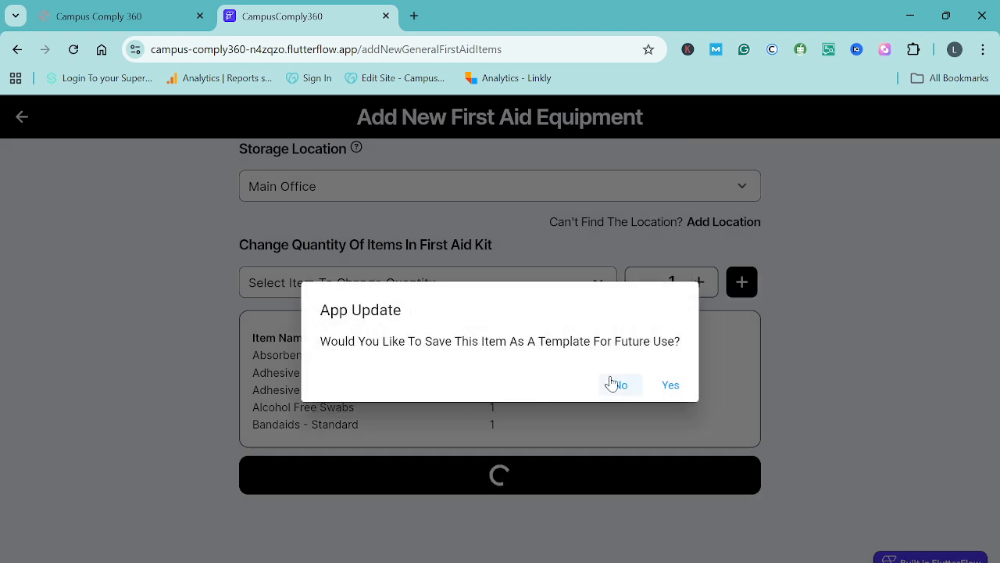
Save the first aid kit as a template named Test with the description "This Is A Test"
{"action": "left_click", "coordinate": [671, 386]}
{"action": "left_click", "coordinate": [343, 190]}
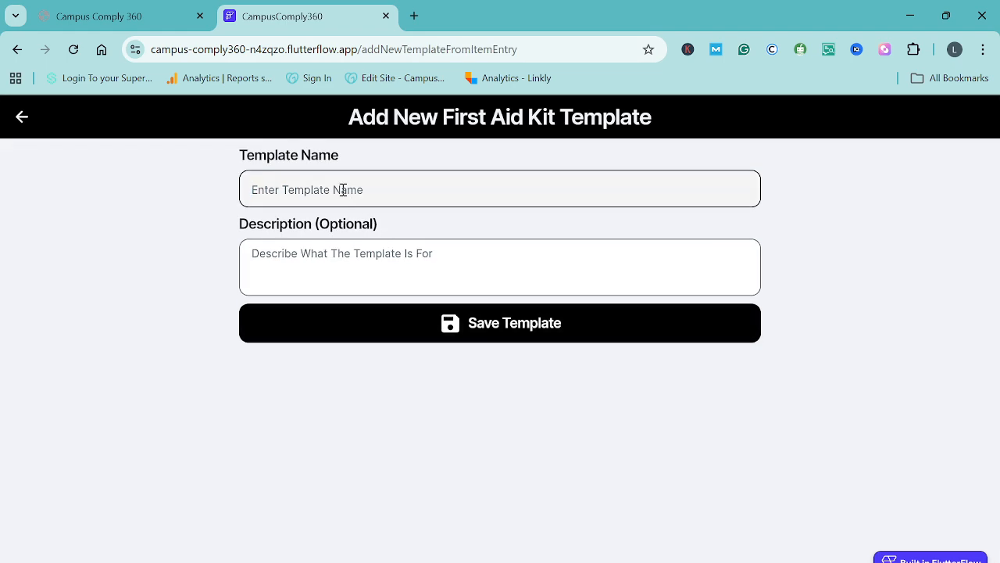
{"action": "type", "text": "Test"}
{"action": "left_click", "coordinate": [409, 267]}
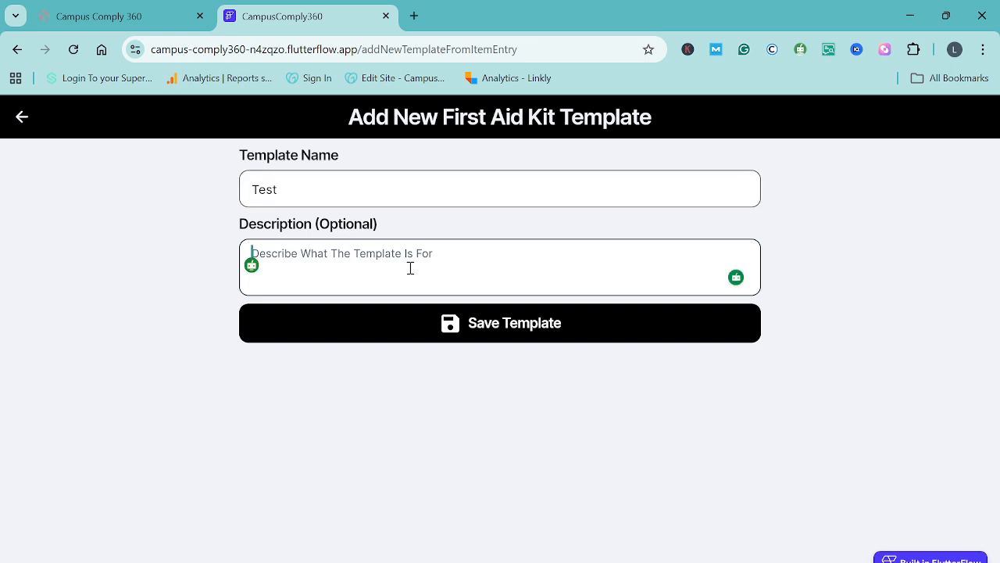
{"action": "type", "text": "This Is T"}
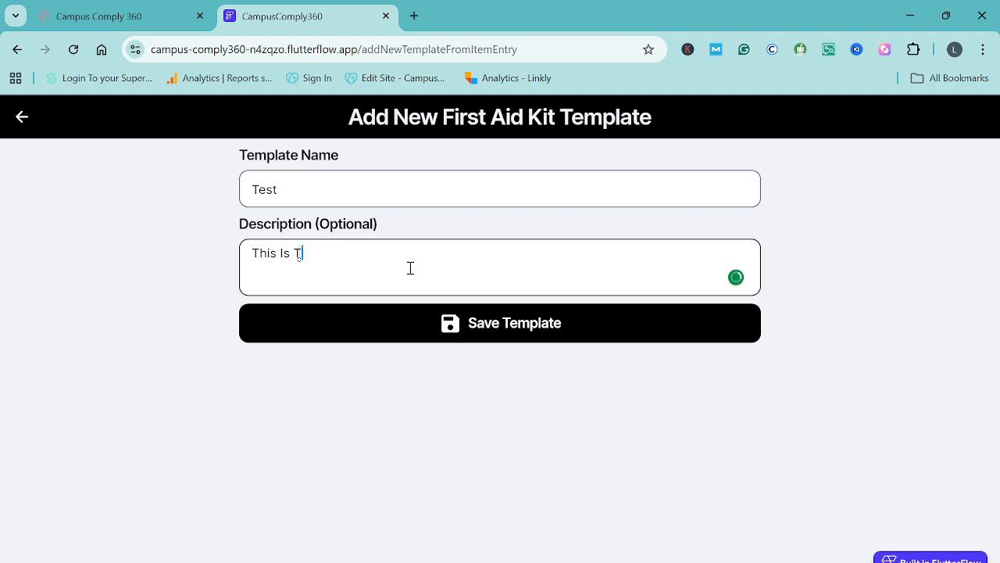
{"action": "type", "text": " Is"}
{"action": "key", "text": "BackSpace"}
{"action": "key", "text": "BackSpace"}
{"action": "type", "text": "A Test"}
{"action": "left_click", "coordinate": [515, 333]}
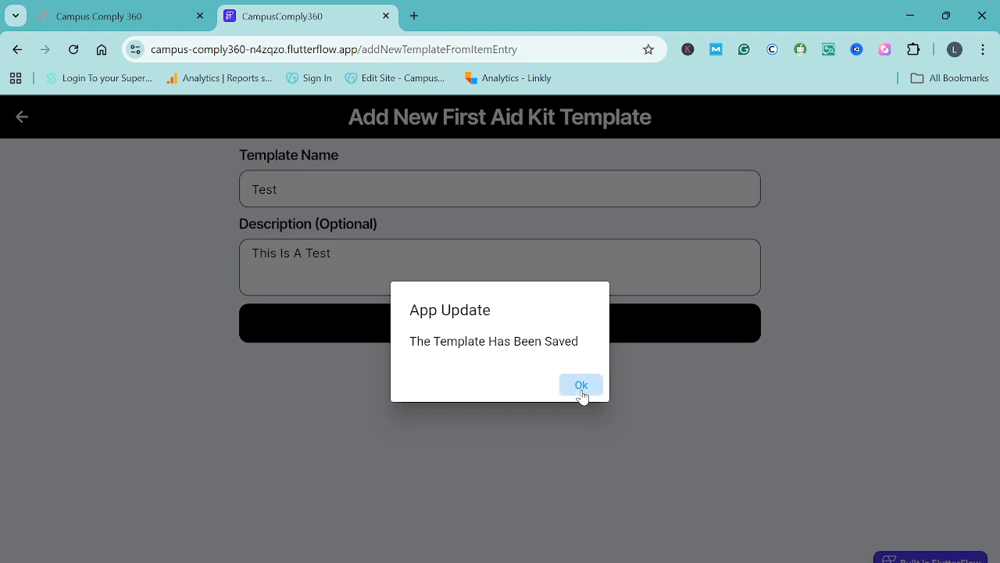
{"action": "left_click", "coordinate": [581, 386]}
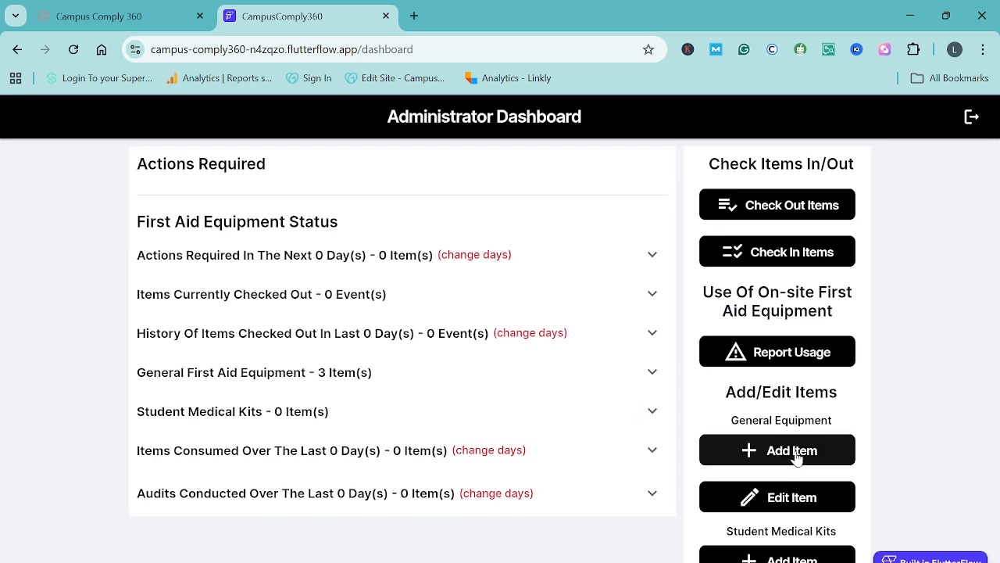
Start a new general equipment item of type First Aid Kit with reference 2, stored in the Main Office
{"action": "scroll", "coordinate": [797, 457], "scroll_direction": "down", "scroll_amount": 3}
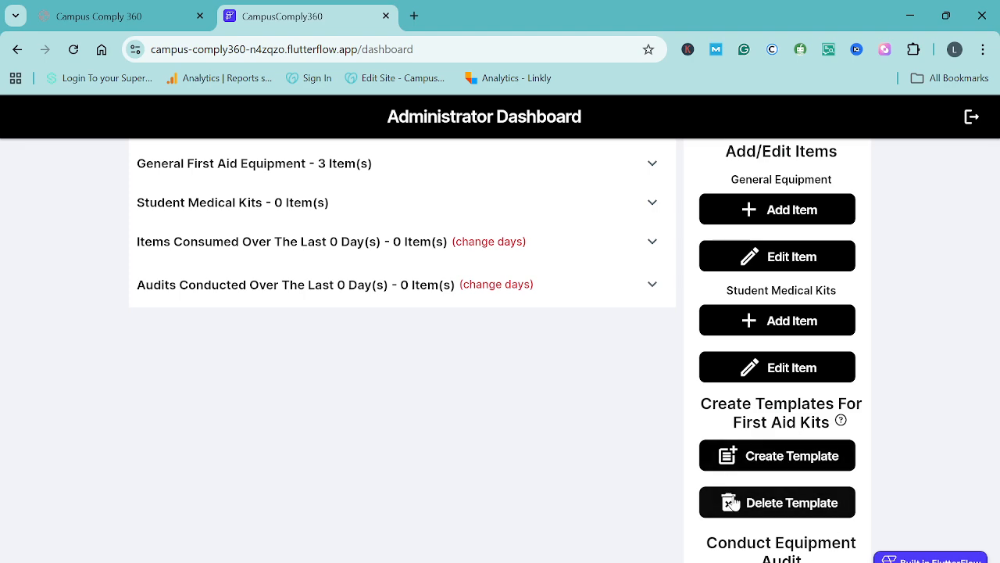
{"action": "scroll", "coordinate": [770, 460], "scroll_direction": "up", "scroll_amount": 1}
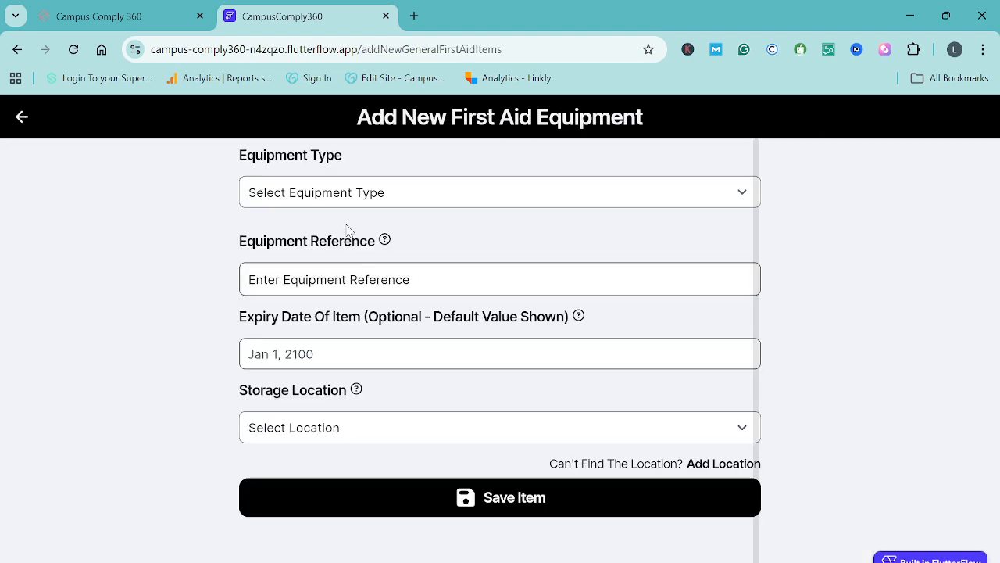
{"action": "left_click", "coordinate": [330, 196]}
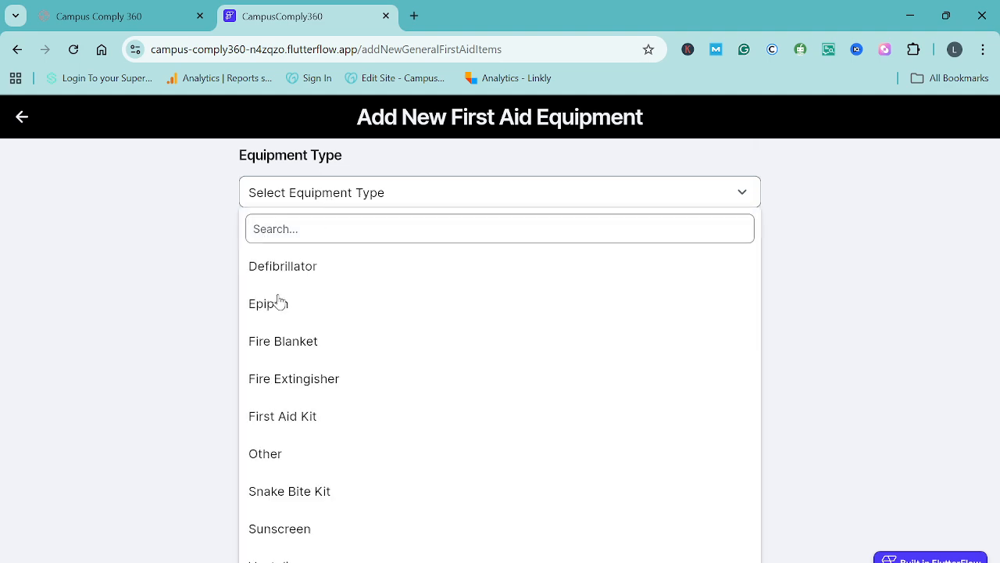
{"action": "left_click", "coordinate": [268, 416]}
{"action": "scroll", "coordinate": [336, 397], "scroll_direction": "down", "scroll_amount": 1}
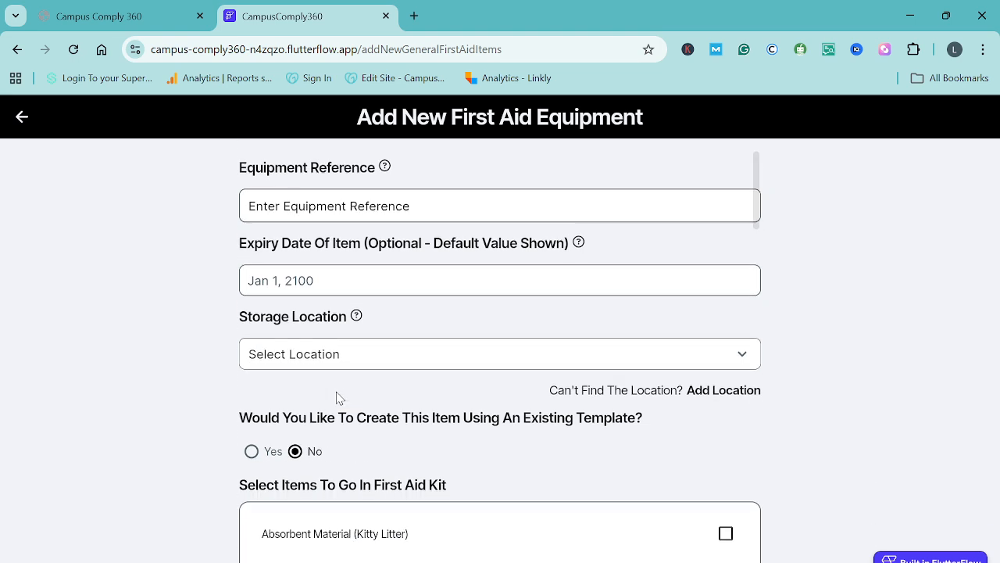
{"action": "left_click", "coordinate": [306, 236]}
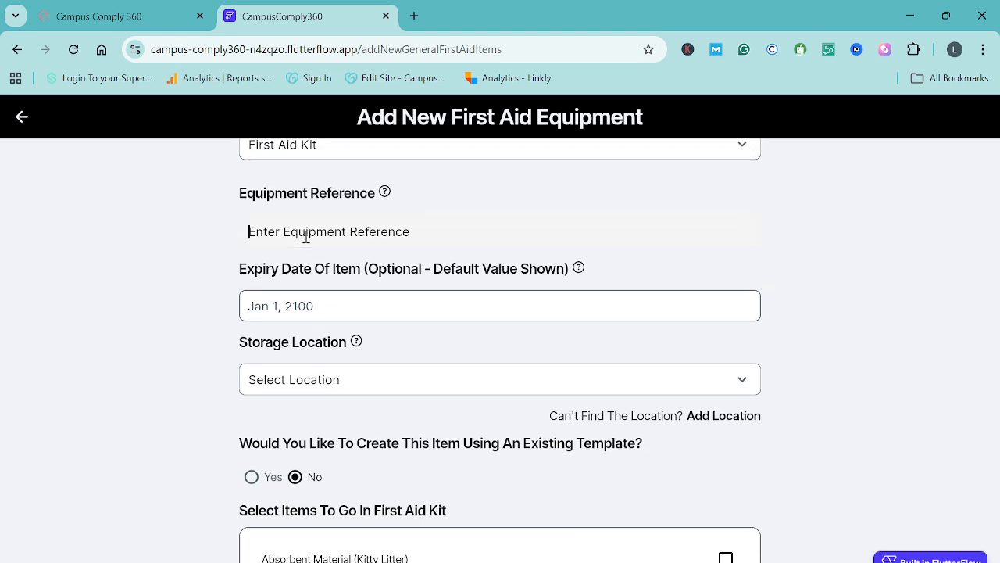
{"action": "type", "text": "2"}
{"action": "scroll", "coordinate": [387, 425], "scroll_direction": "down", "scroll_amount": 1}
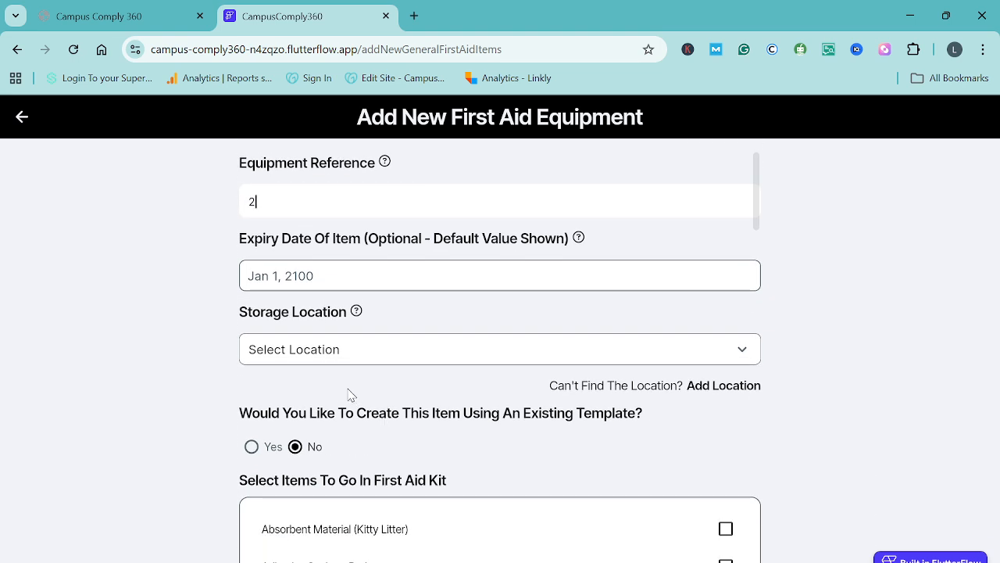
{"action": "left_click", "coordinate": [332, 366]}
{"action": "left_click", "coordinate": [297, 459]}
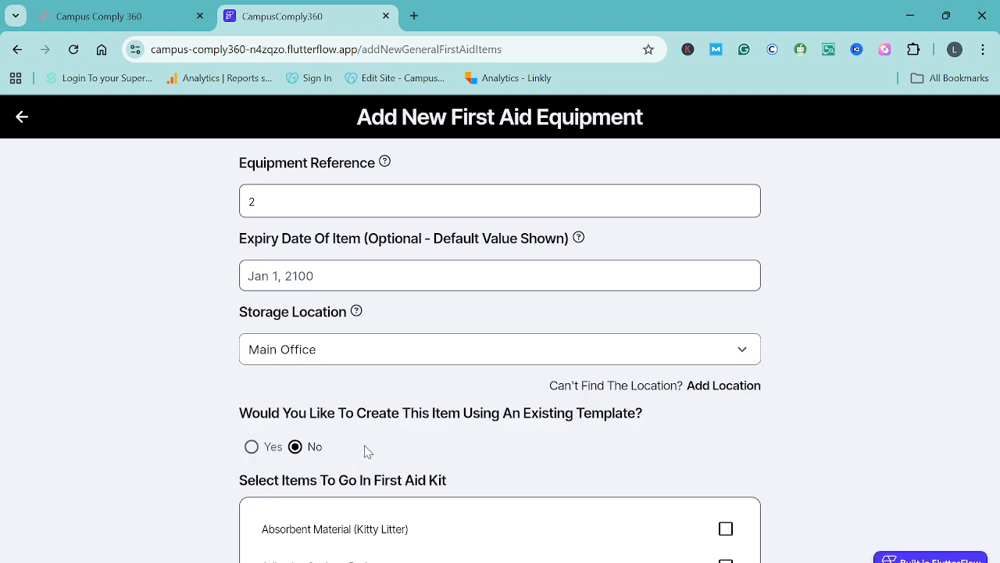
Choose to create the kit from an existing template, select the Test template and review its items
{"action": "scroll", "coordinate": [395, 444], "scroll_direction": "down", "scroll_amount": 2}
{"action": "scroll", "coordinate": [471, 373], "scroll_direction": "down", "scroll_amount": 1}
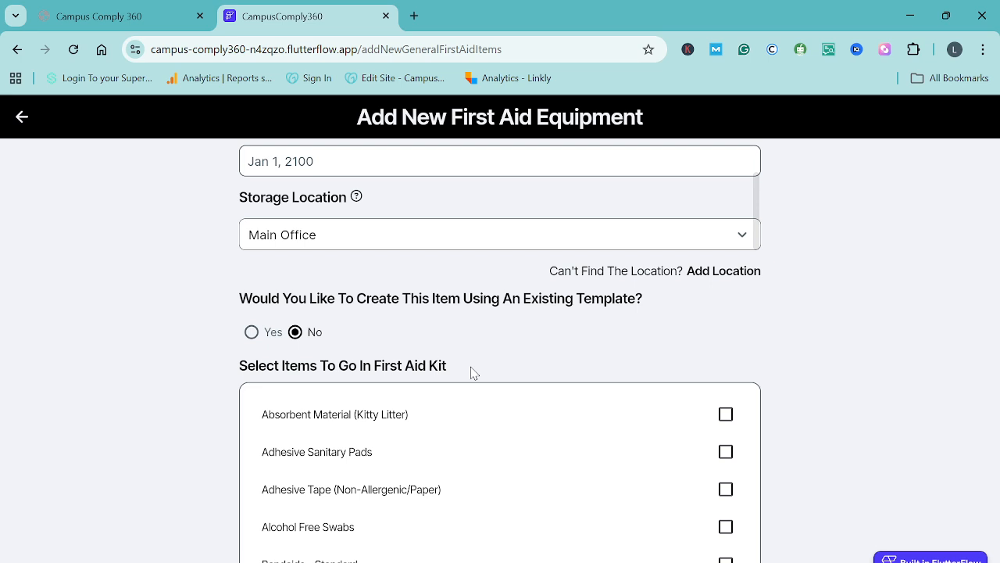
{"action": "left_click", "coordinate": [252, 332]}
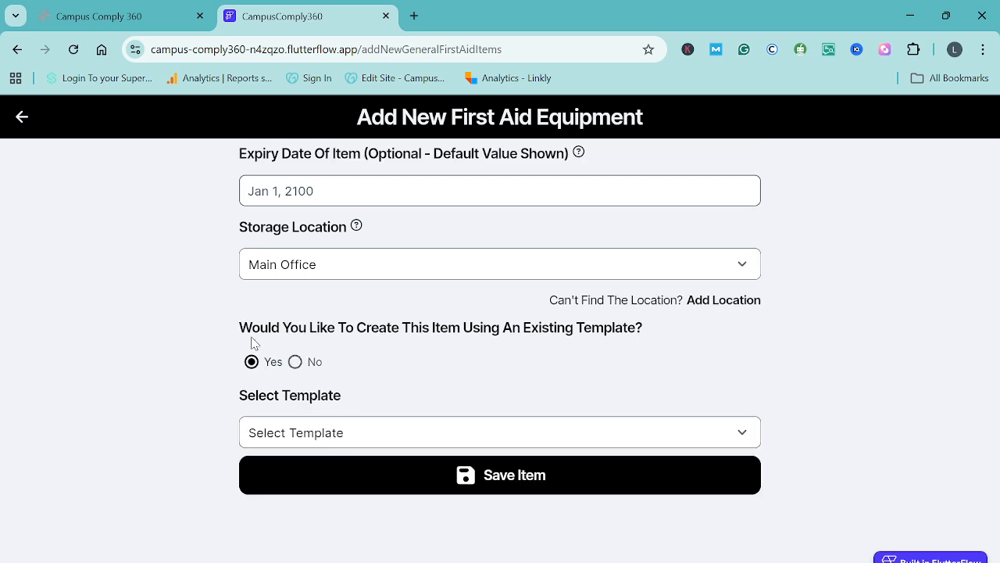
{"action": "left_click", "coordinate": [404, 436]}
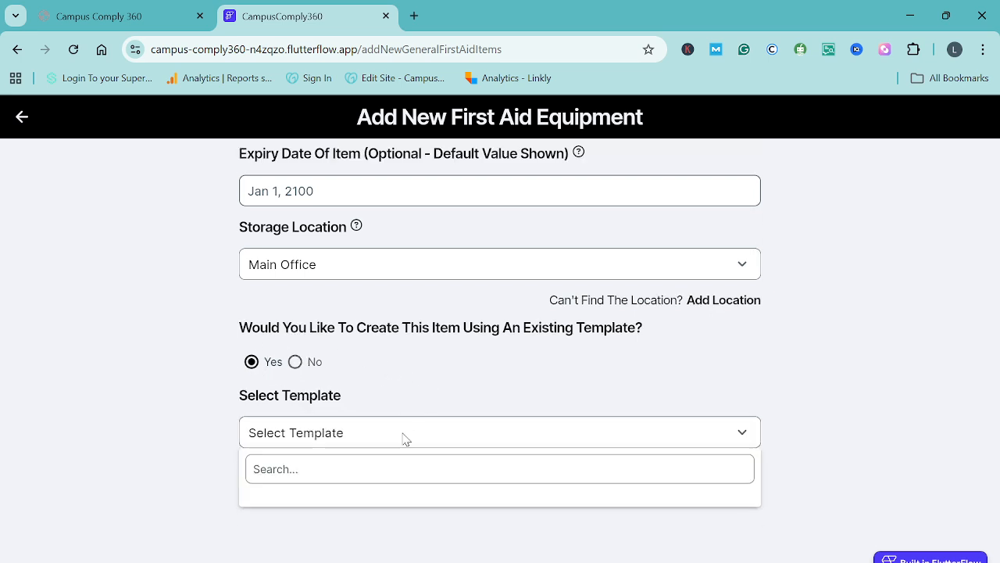
{"action": "left_click", "coordinate": [303, 508]}
{"action": "scroll", "coordinate": [539, 376], "scroll_direction": "down", "scroll_amount": 3}
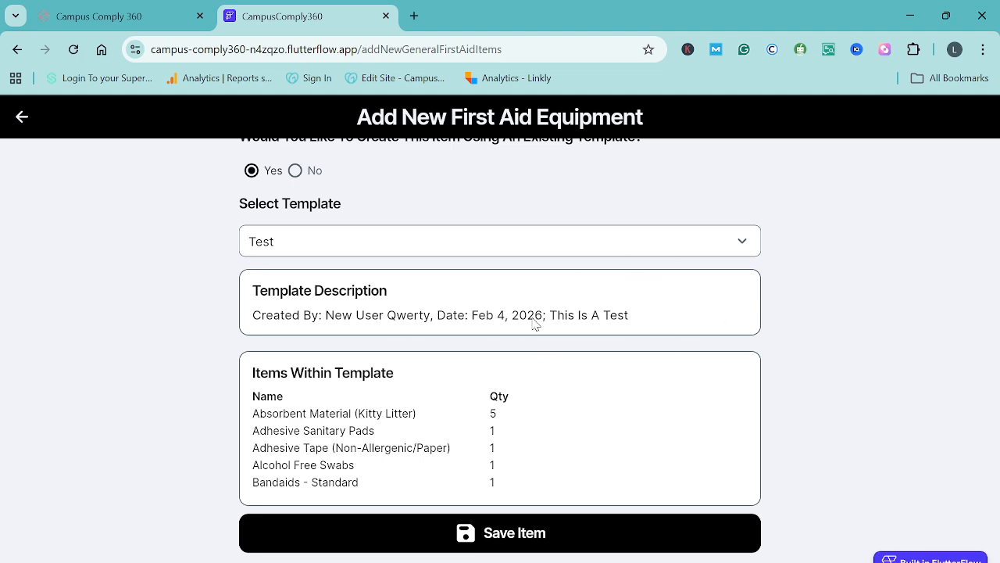
{"action": "scroll", "coordinate": [555, 399], "scroll_direction": "down", "scroll_amount": 1}
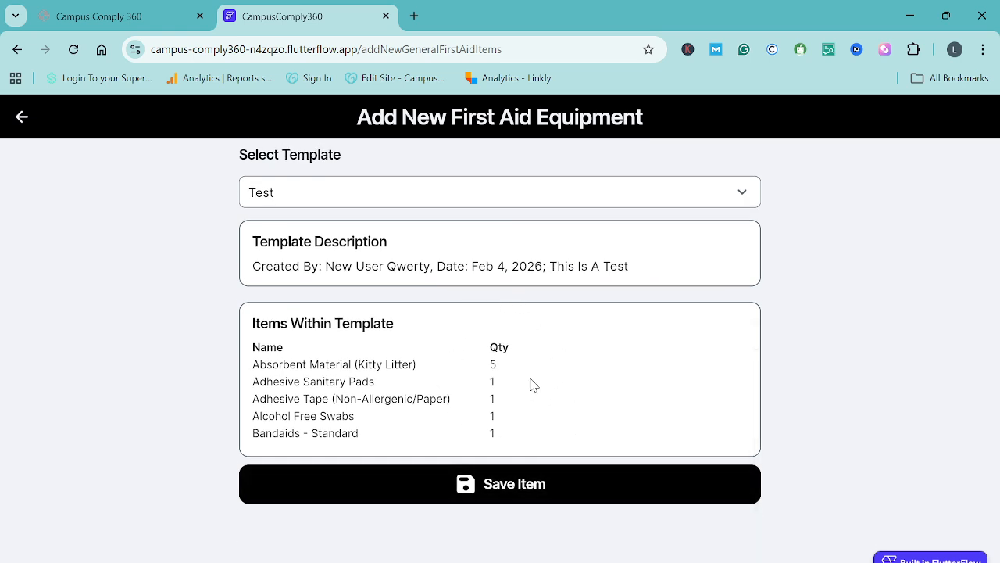
{"action": "scroll", "coordinate": [530, 342], "scroll_direction": "up", "scroll_amount": 1}
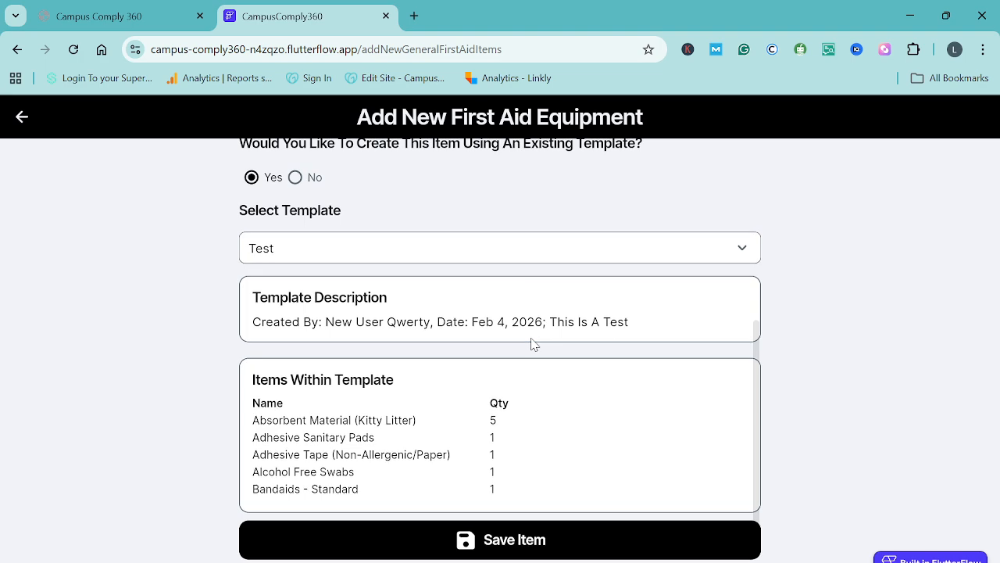
Save the template-based first aid kit as removable from the campus by staff, without duplicating it
{"action": "scroll", "coordinate": [529, 342], "scroll_direction": "down", "scroll_amount": 1}
{"action": "left_click", "coordinate": [504, 488]}
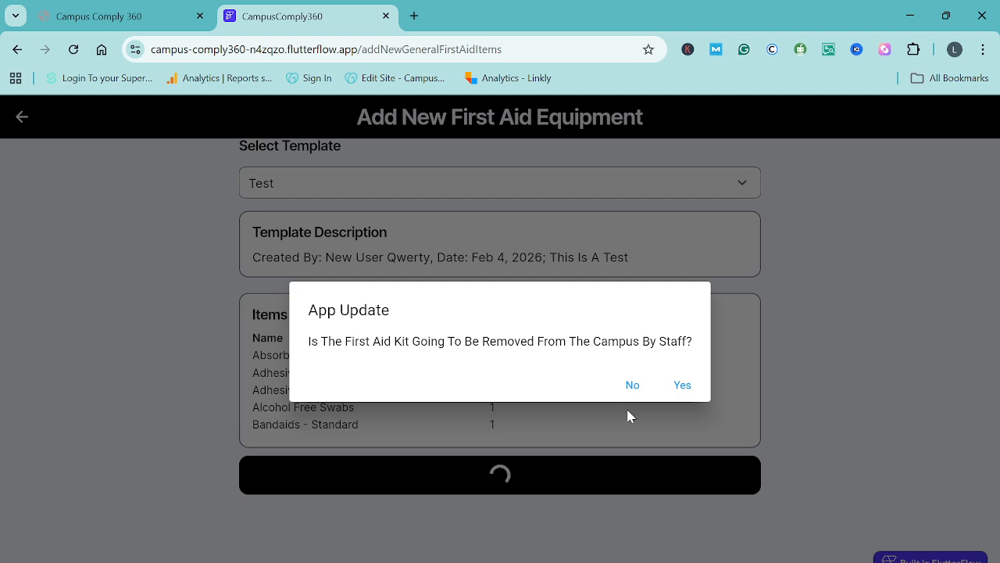
{"action": "left_click", "coordinate": [682, 384]}
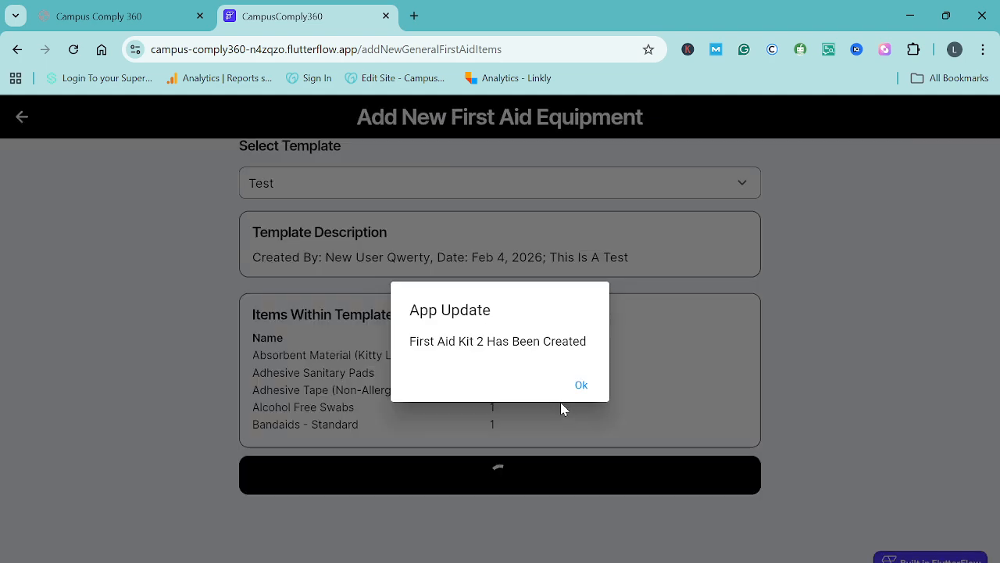
{"action": "left_click", "coordinate": [592, 384]}
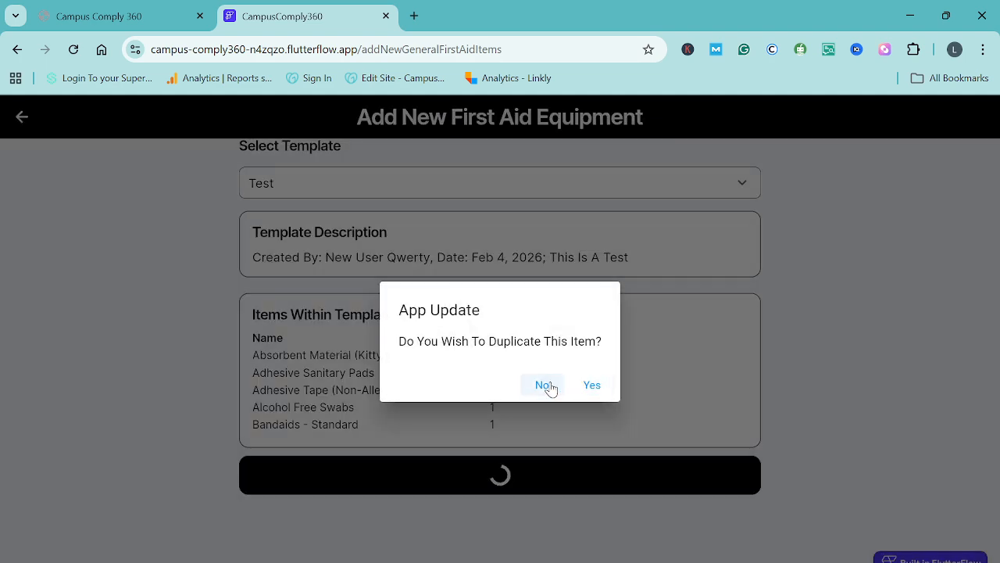
{"action": "left_click", "coordinate": [543, 385]}
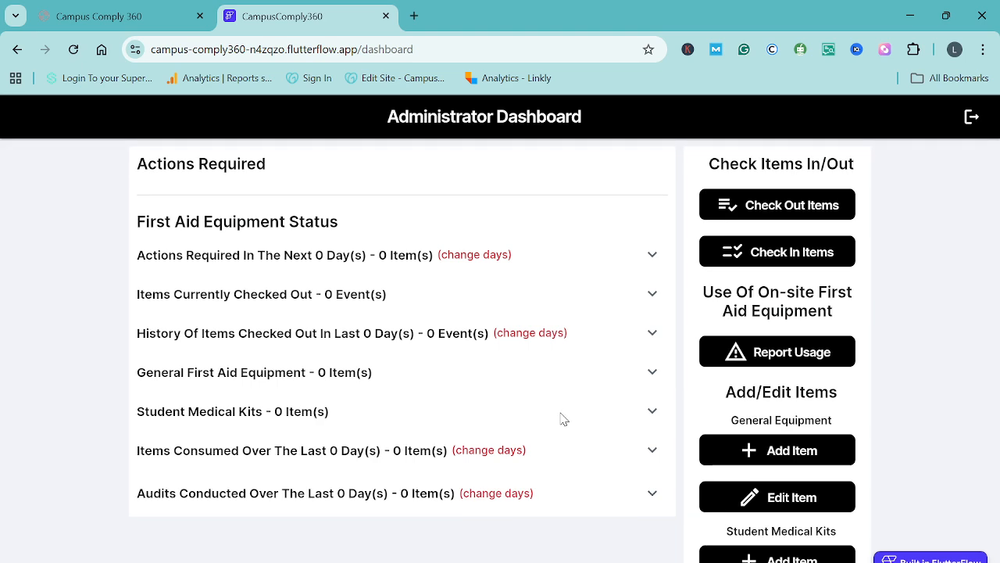
Start a new student medical kit and enter "Student Name" as the student's name
{"action": "scroll", "coordinate": [560, 418], "scroll_direction": "down", "scroll_amount": 3}
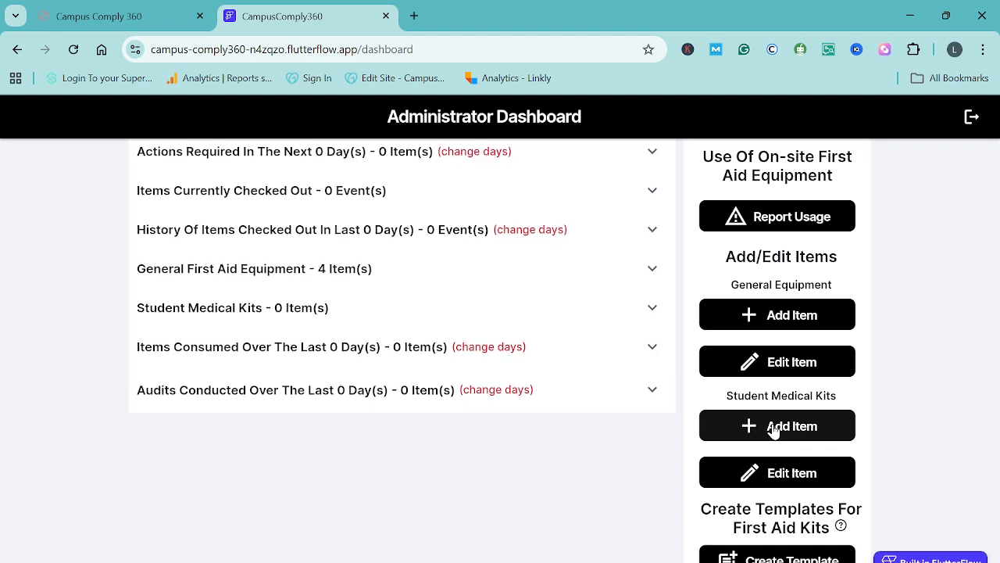
{"action": "left_click", "coordinate": [772, 426]}
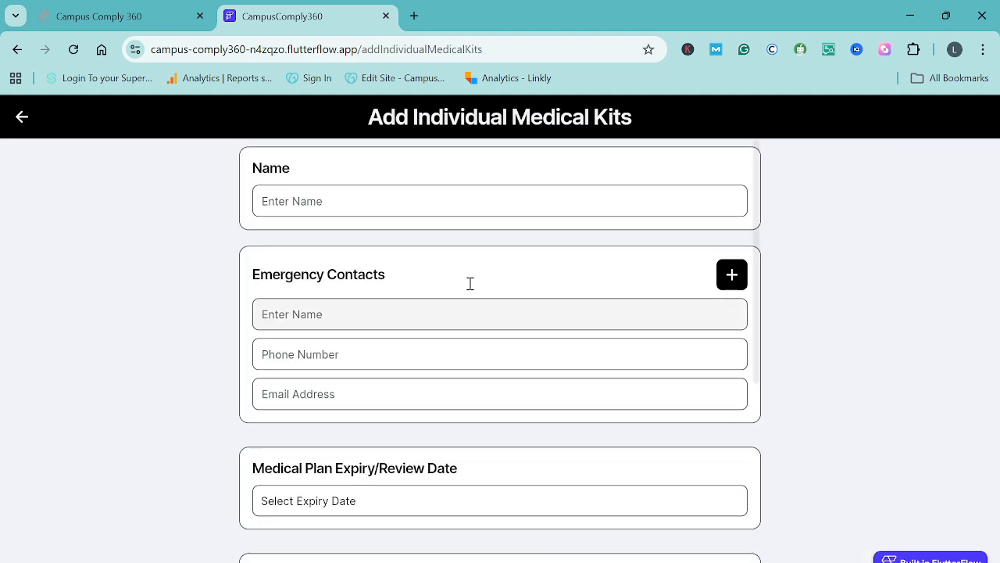
{"action": "left_click", "coordinate": [342, 205]}
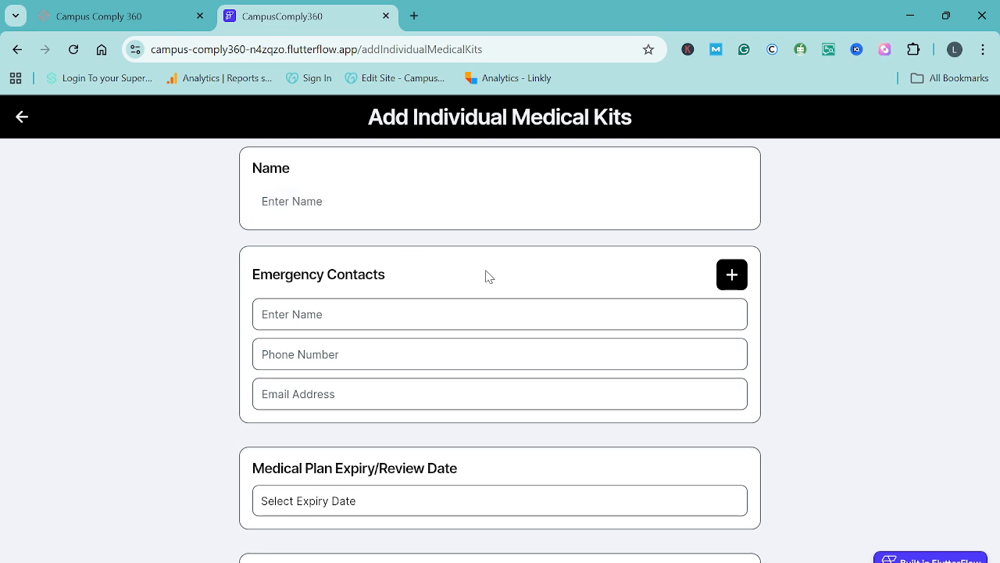
{"action": "type", "text": "Student Name"}
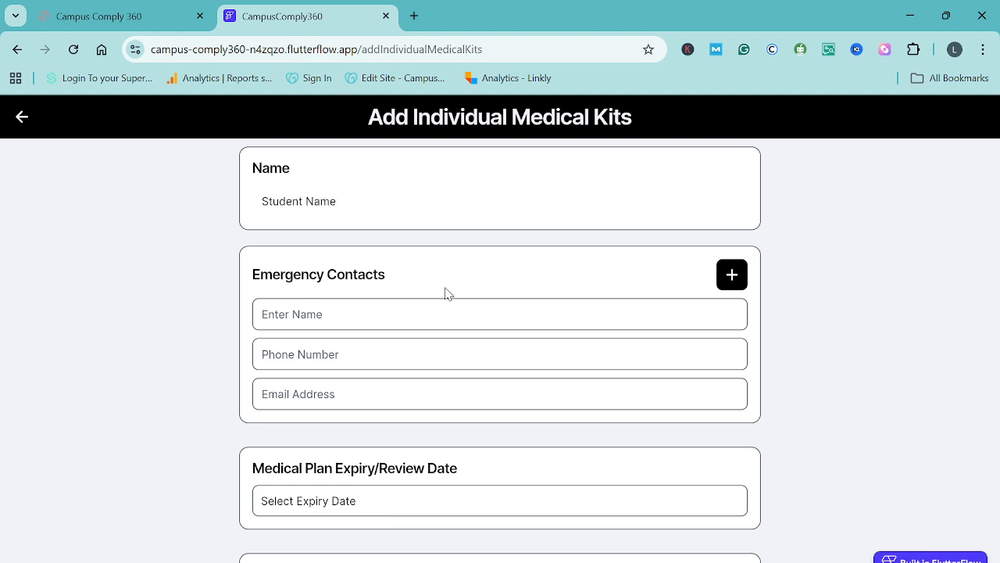
Set the student's medical plan expiry/review date to Mar 31, 2026, leaving the emergency contact fields blank
{"action": "scroll", "coordinate": [435, 290], "scroll_direction": "down", "scroll_amount": 1}
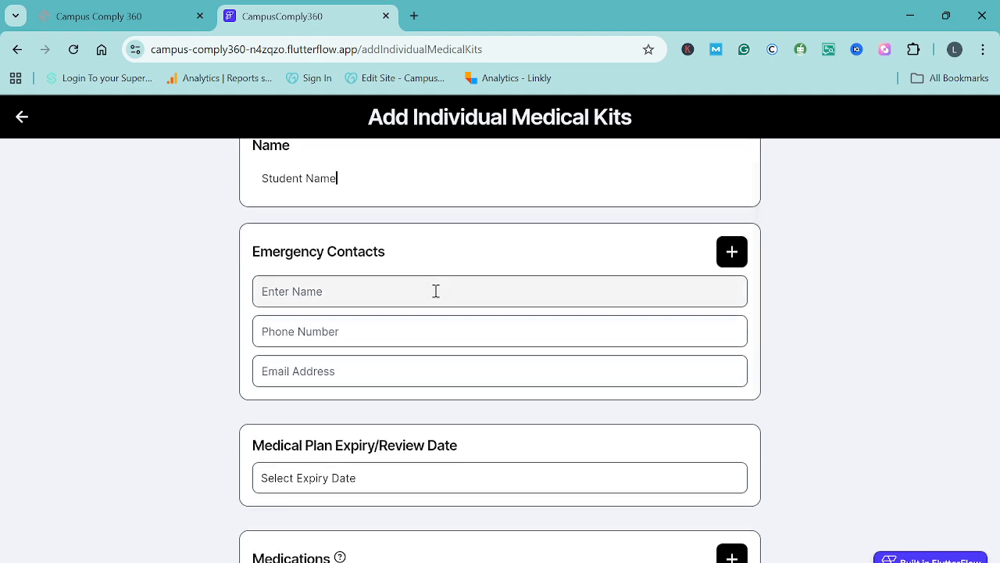
{"action": "scroll", "coordinate": [436, 292], "scroll_direction": "up", "scroll_amount": 1}
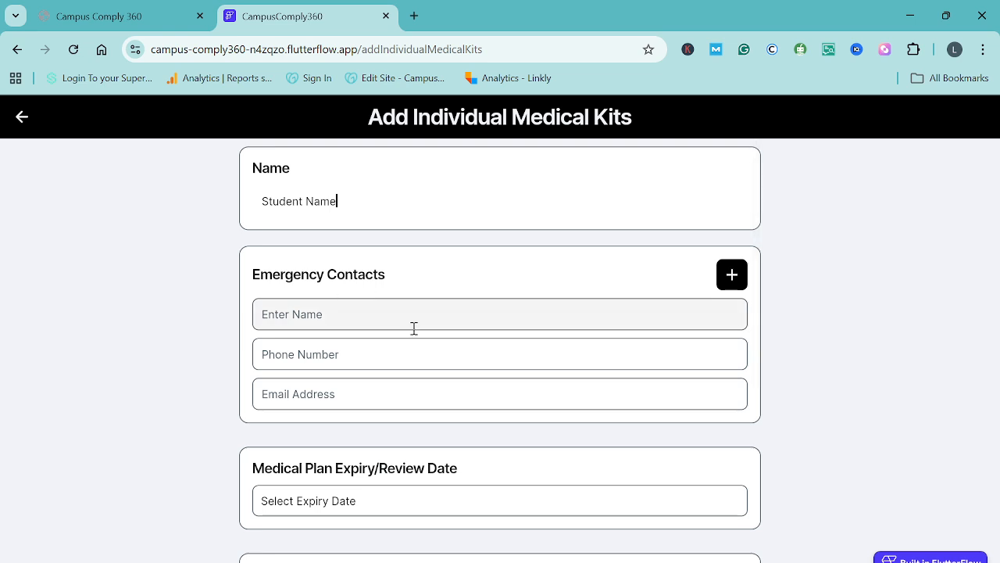
{"action": "scroll", "coordinate": [413, 330], "scroll_direction": "down", "scroll_amount": 1}
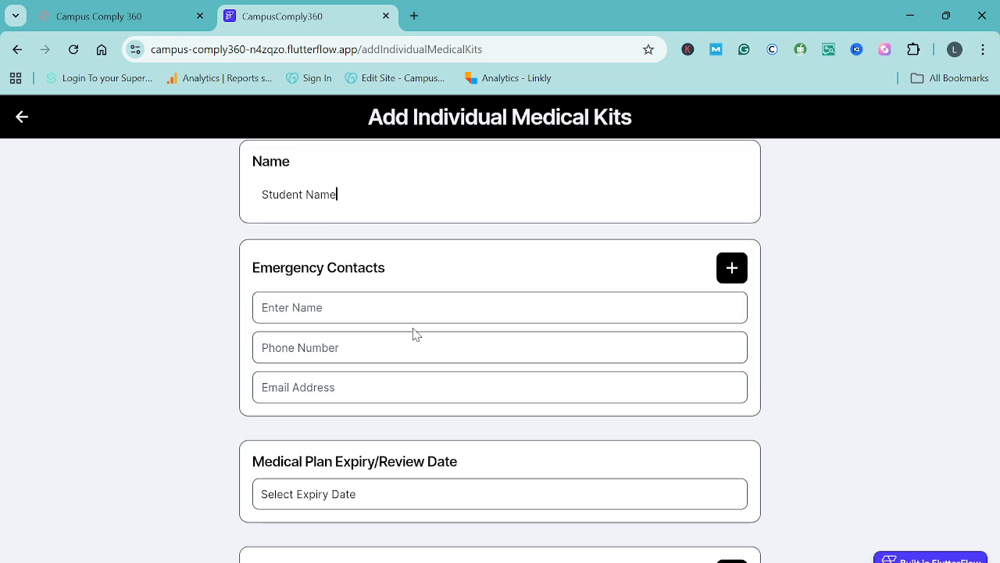
{"action": "scroll", "coordinate": [414, 332], "scroll_direction": "down", "scroll_amount": 3}
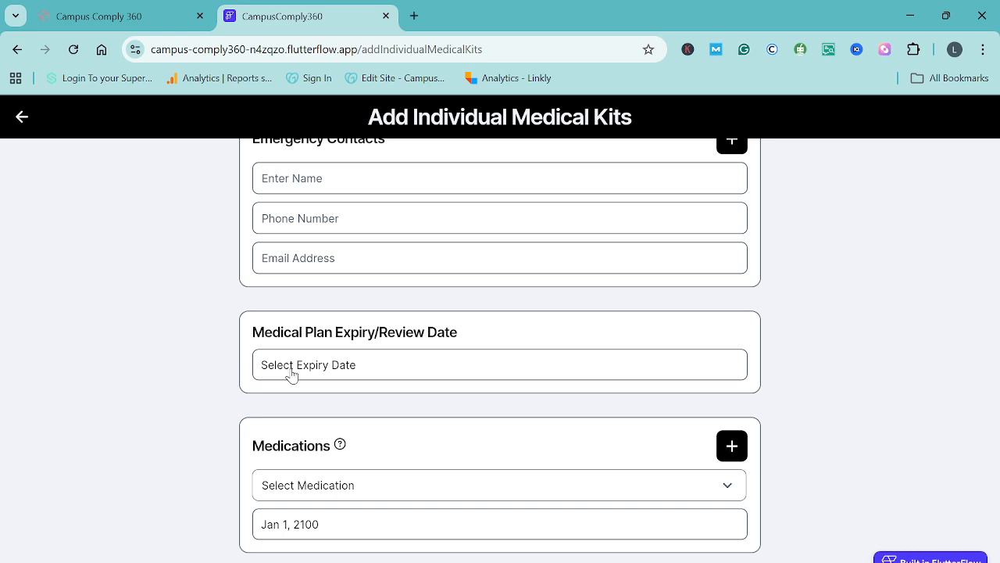
{"action": "left_click", "coordinate": [292, 376]}
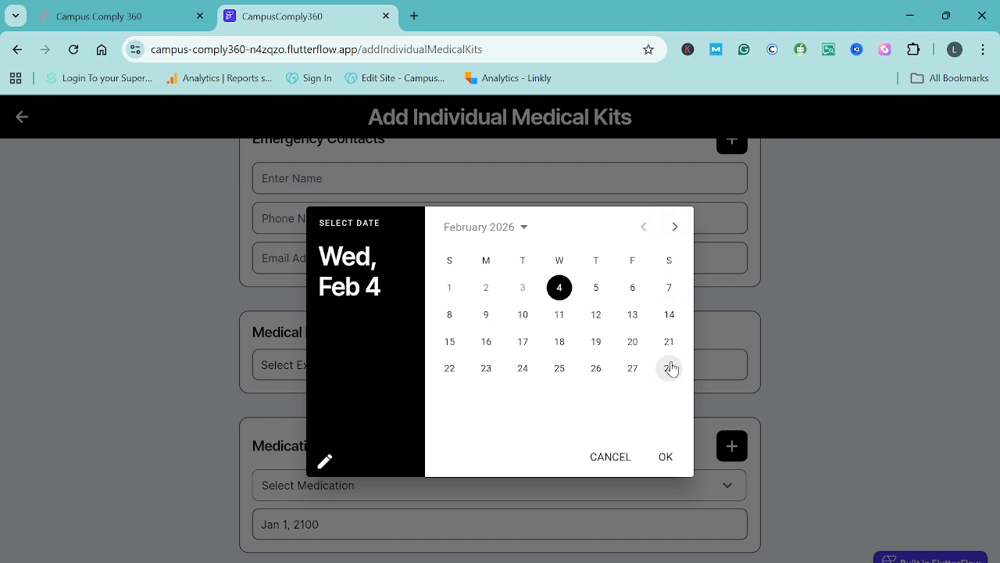
{"action": "left_click", "coordinate": [674, 228]}
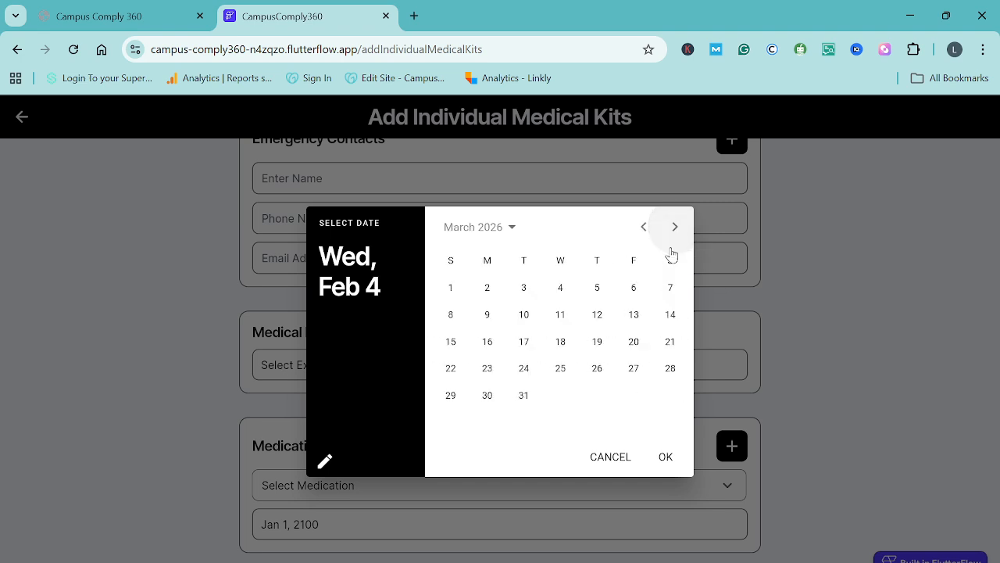
{"action": "left_click", "coordinate": [522, 395]}
{"action": "left_click", "coordinate": [665, 457]}
Add Antihistamine to the kit's medication list, keeping the default expiry date
{"action": "scroll", "coordinate": [552, 414], "scroll_direction": "down", "scroll_amount": 2}
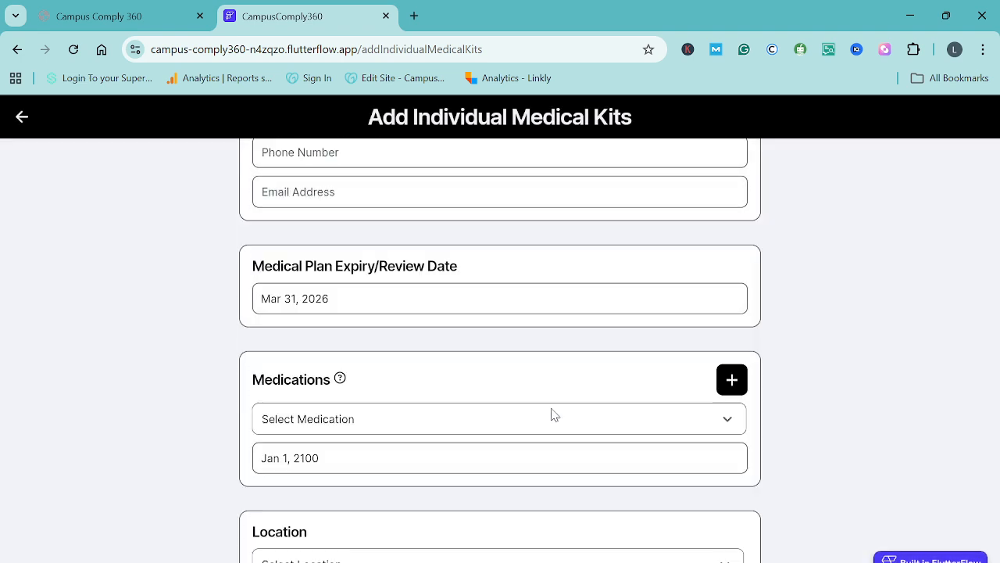
{"action": "scroll", "coordinate": [378, 357], "scroll_direction": "down", "scroll_amount": 1}
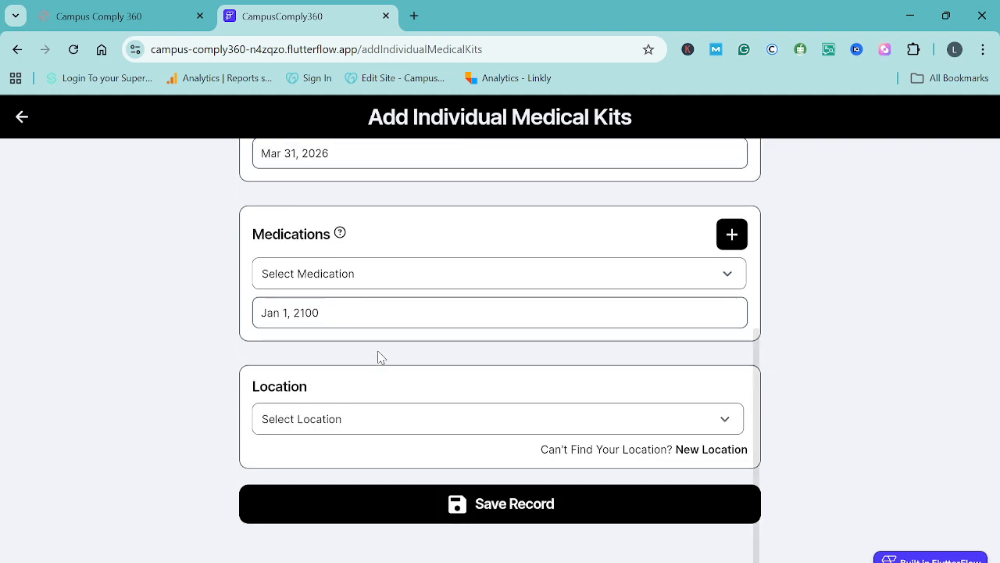
{"action": "left_click", "coordinate": [329, 274]}
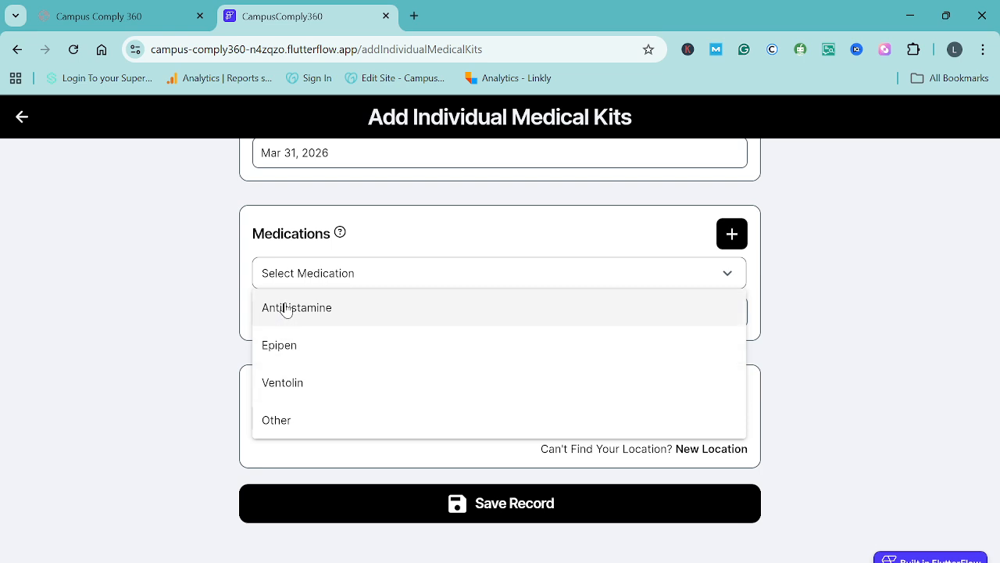
{"action": "left_click", "coordinate": [290, 316]}
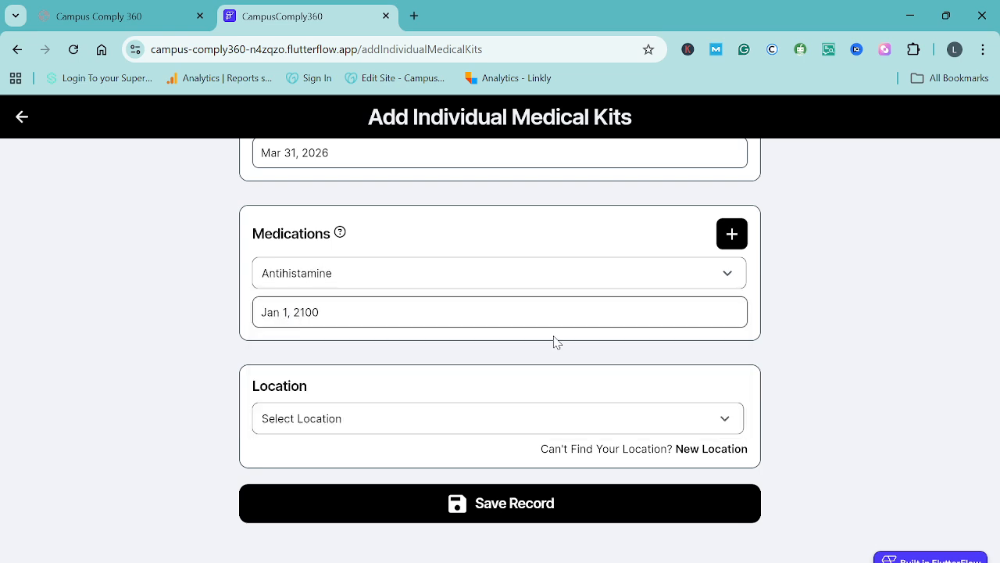
{"action": "left_click", "coordinate": [732, 234]}
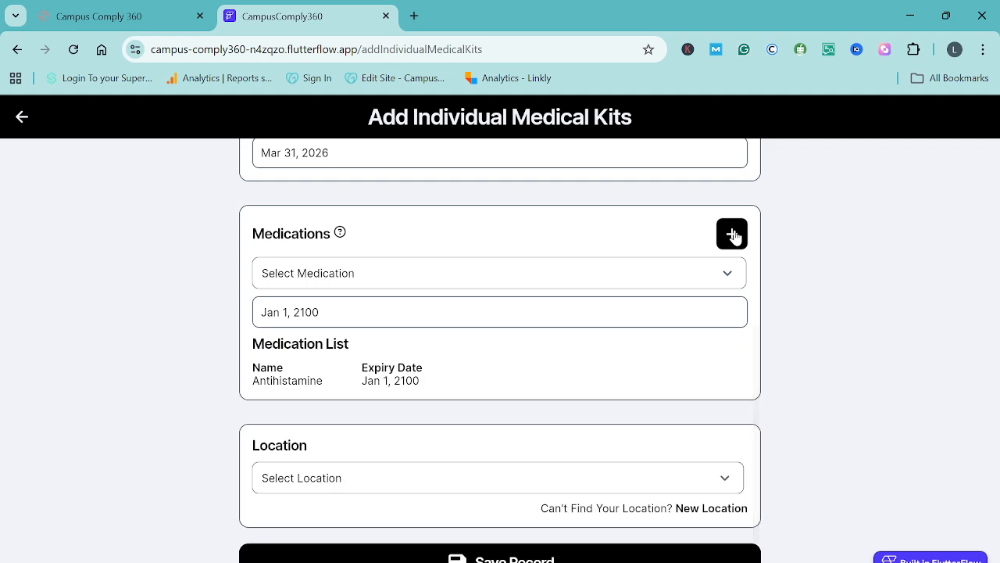
Add a medication of type Other named "New Medication" with expiry date Feb 28, 2026 to the kit's medication list
{"action": "left_click", "coordinate": [303, 283]}
{"action": "left_click", "coordinate": [276, 419]}
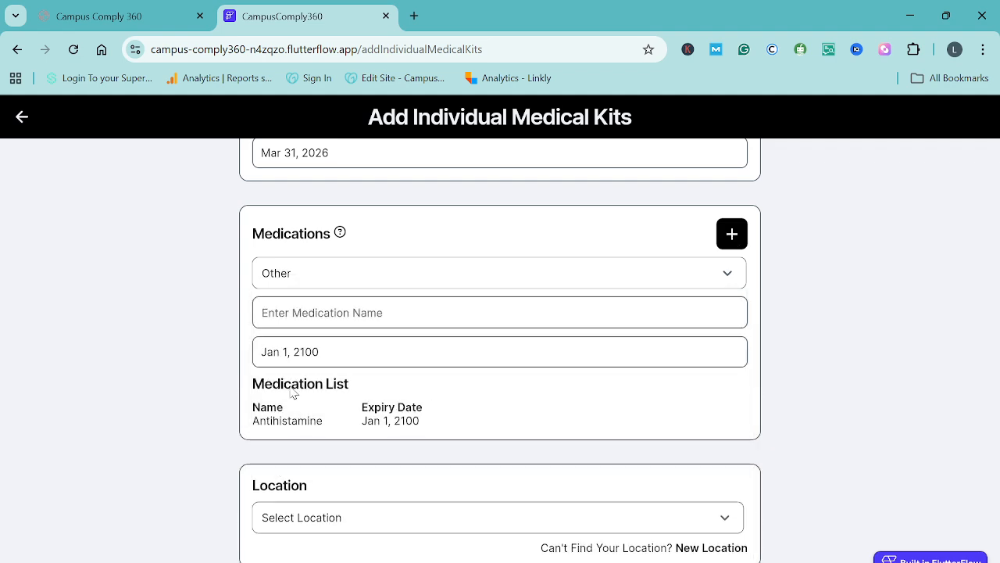
{"action": "left_click", "coordinate": [311, 315]}
{"action": "type", "text": "New Medication"}
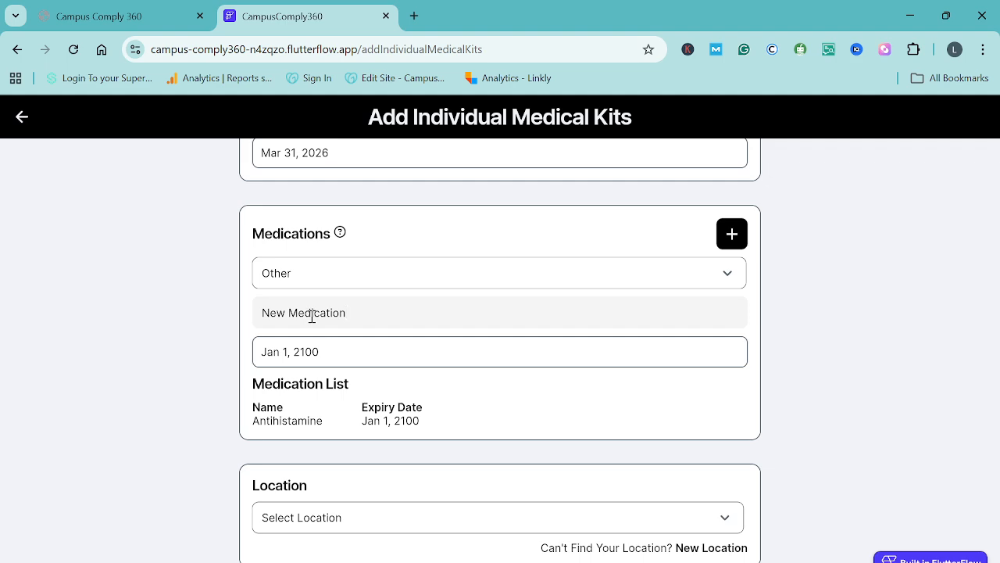
{"action": "left_click", "coordinate": [313, 352]}
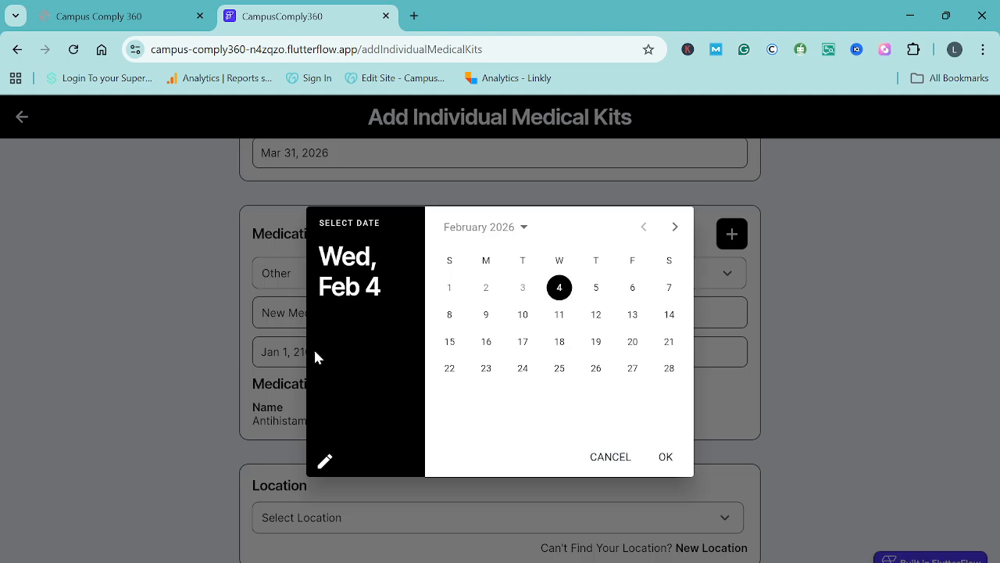
{"action": "left_click", "coordinate": [668, 374]}
{"action": "left_click", "coordinate": [666, 458]}
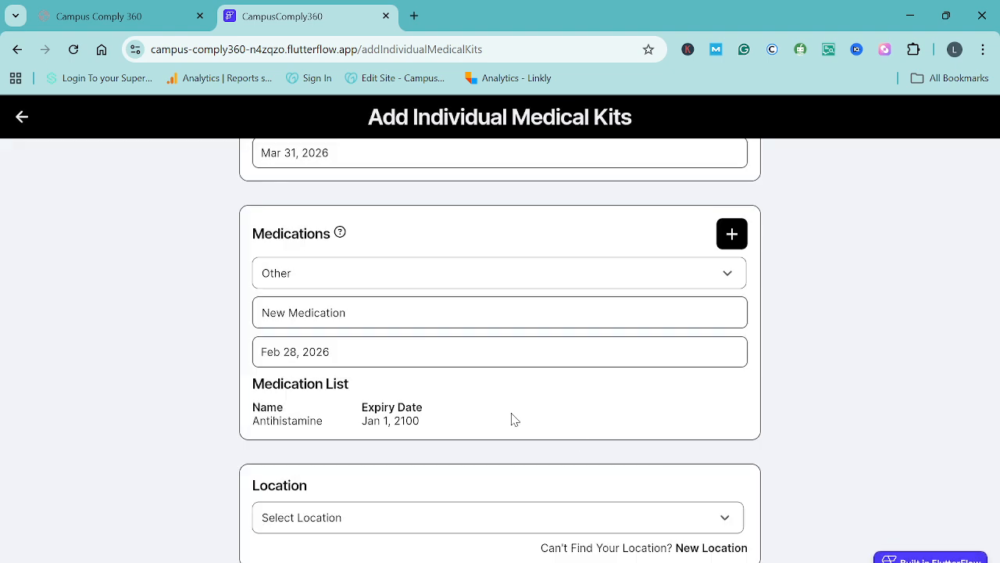
{"action": "left_click", "coordinate": [732, 234]}
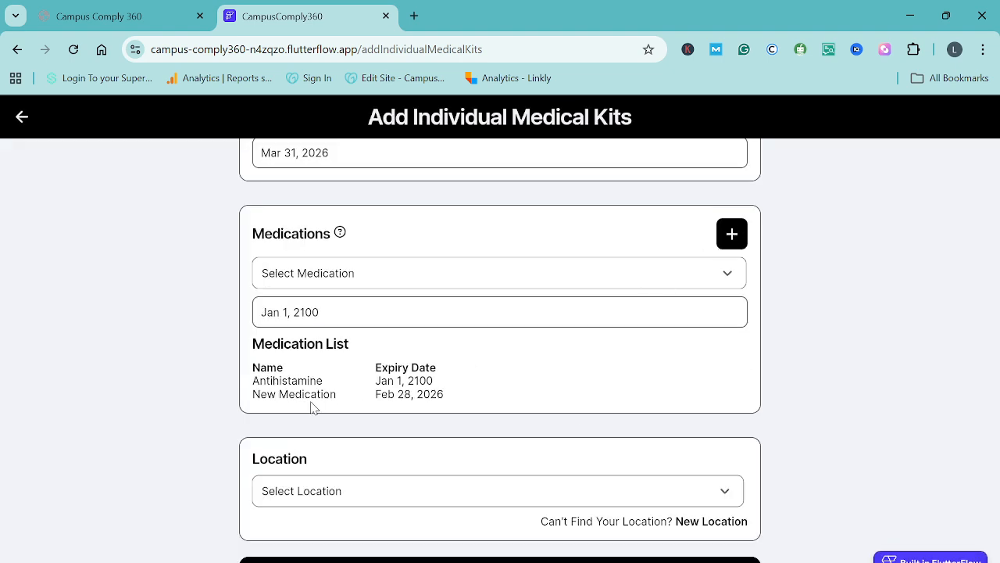
Set the medical kit's location to Main Office, save the record and return to the dashboard
{"action": "scroll", "coordinate": [367, 429], "scroll_direction": "down", "scroll_amount": 2}
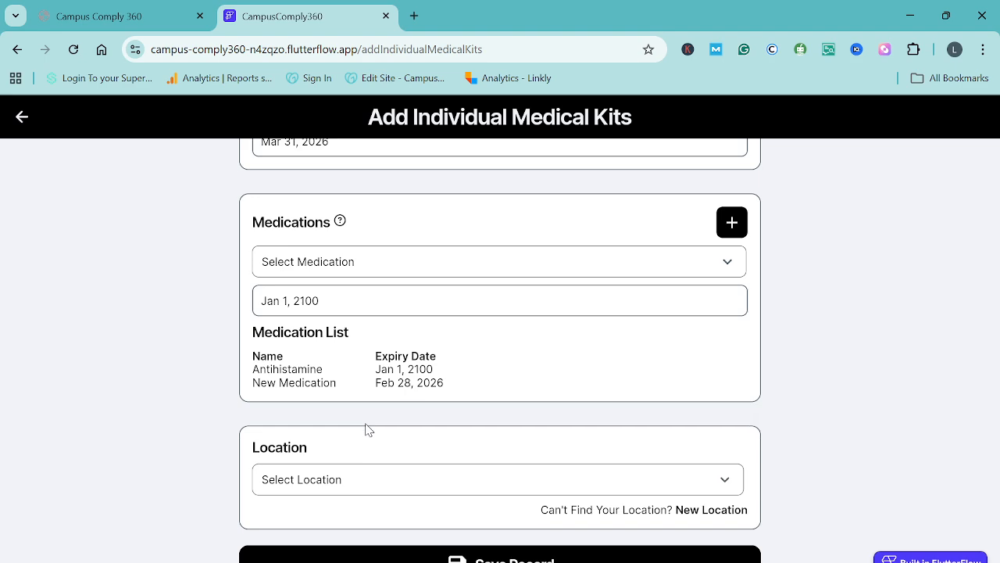
{"action": "left_click", "coordinate": [364, 423]}
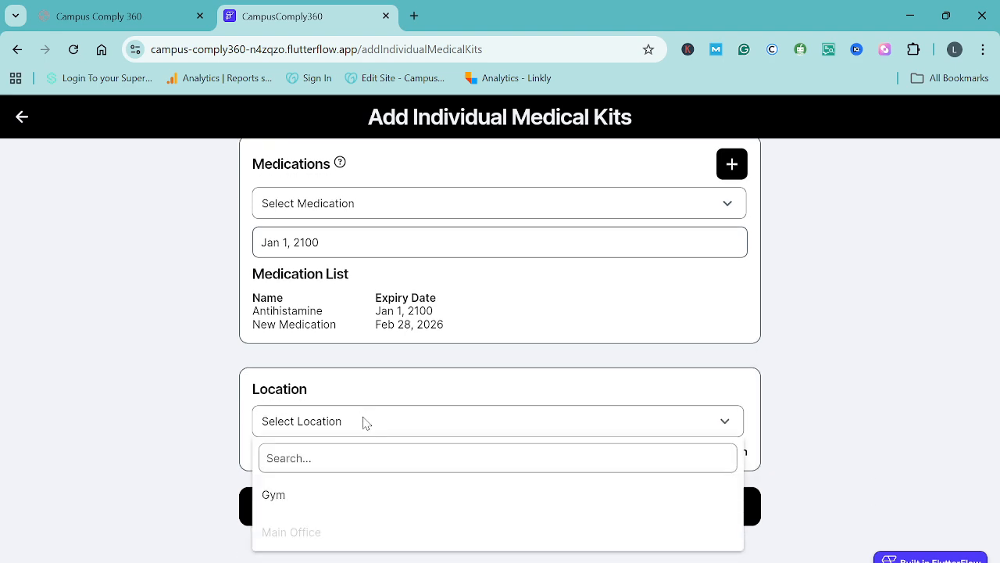
{"action": "left_click", "coordinate": [285, 536]}
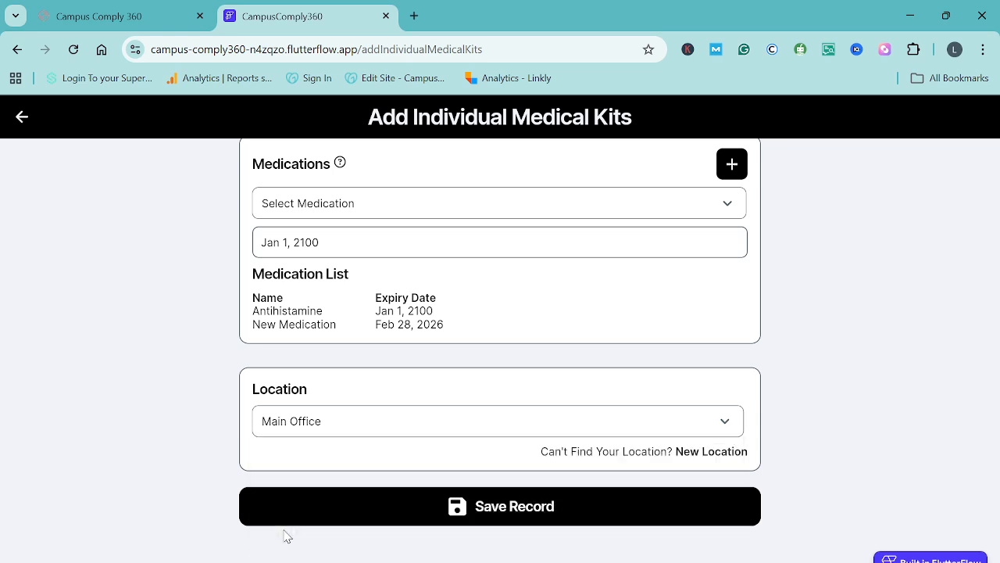
{"action": "left_click", "coordinate": [502, 509]}
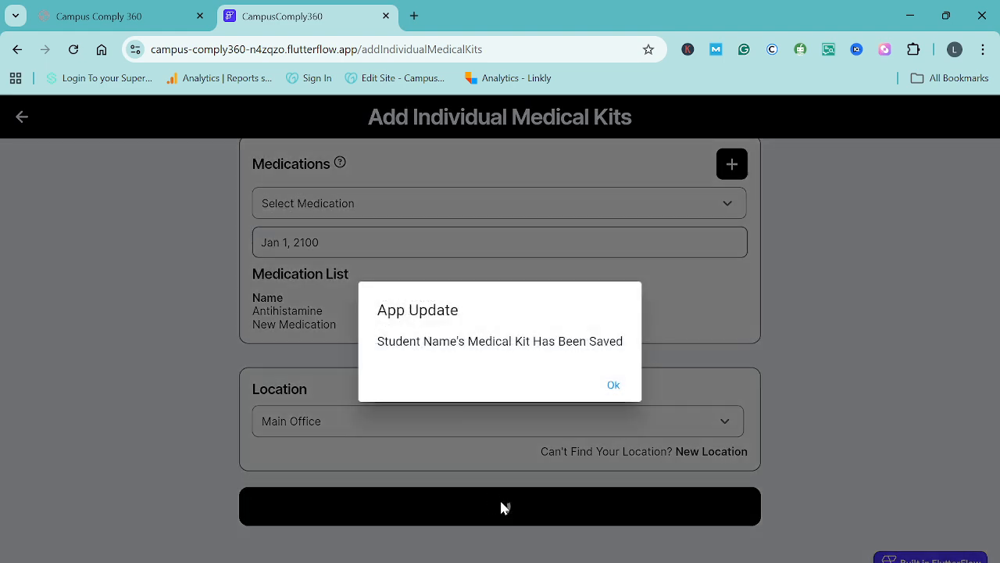
{"action": "left_click", "coordinate": [614, 394]}
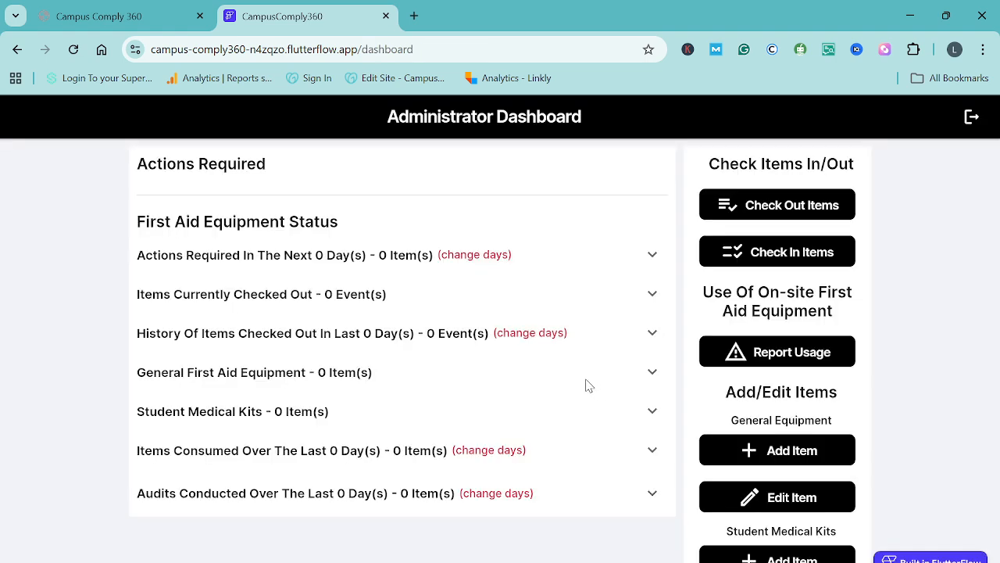